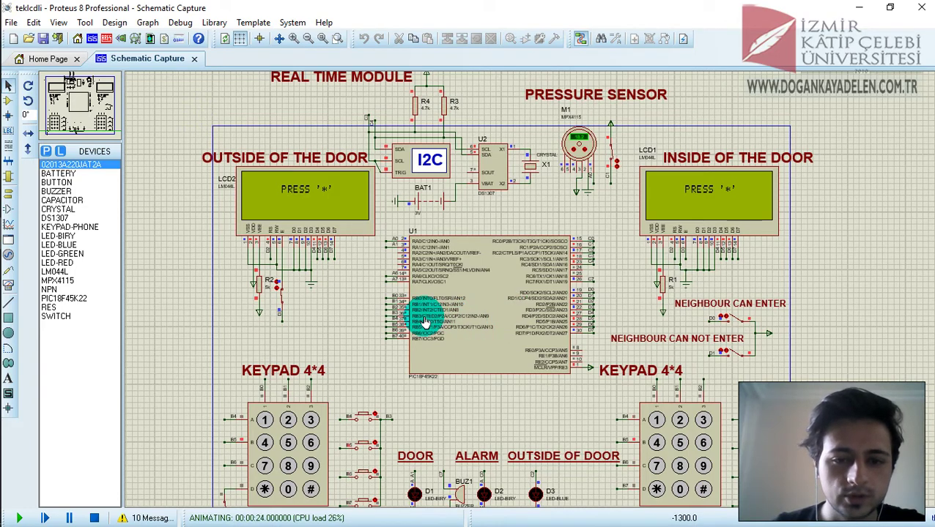
Step: Scroll through the door-access source in mikroC, then return to Proteus and move the EPROM memory window aside
mouse_move(9, 312)
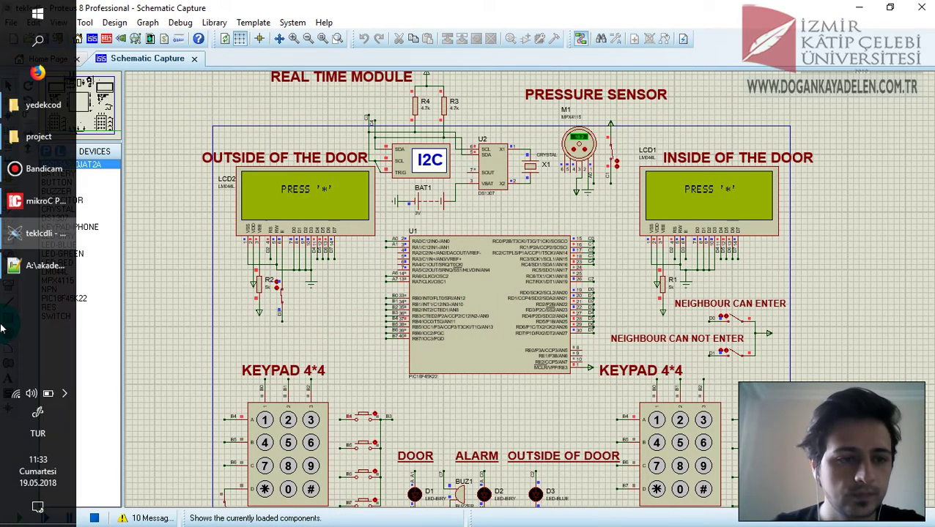
click(38, 205)
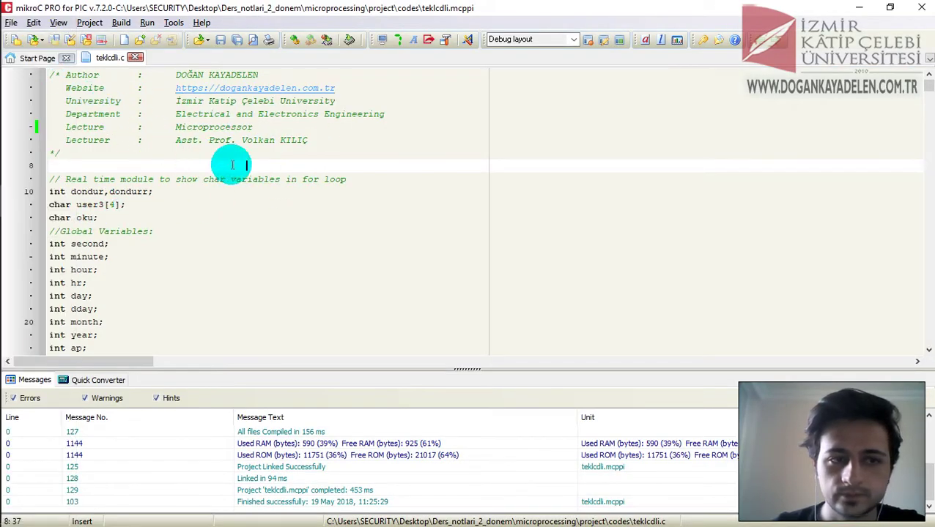
drag(927, 86, 921, 326)
click(884, 10)
drag(123, 200, 60, 191)
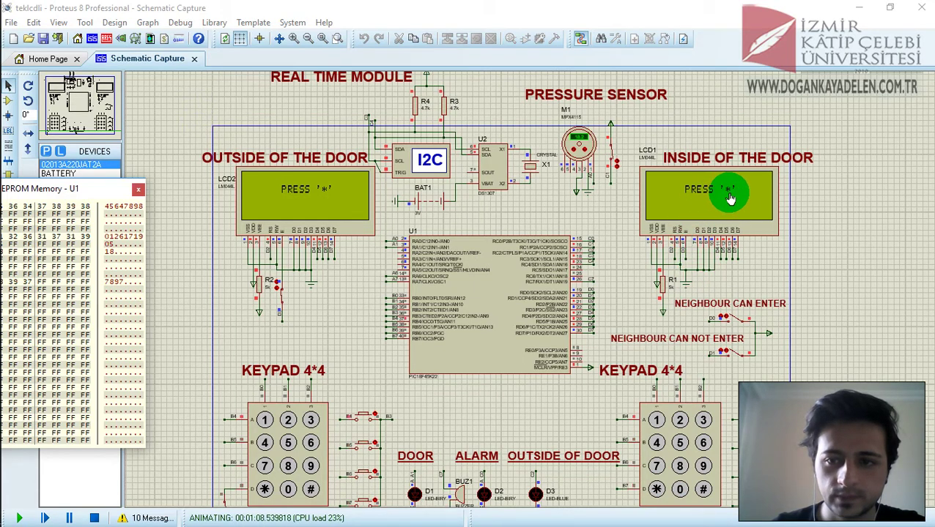
Step: Start code entry with * and key in 4564 on the right keypad
click(656, 490)
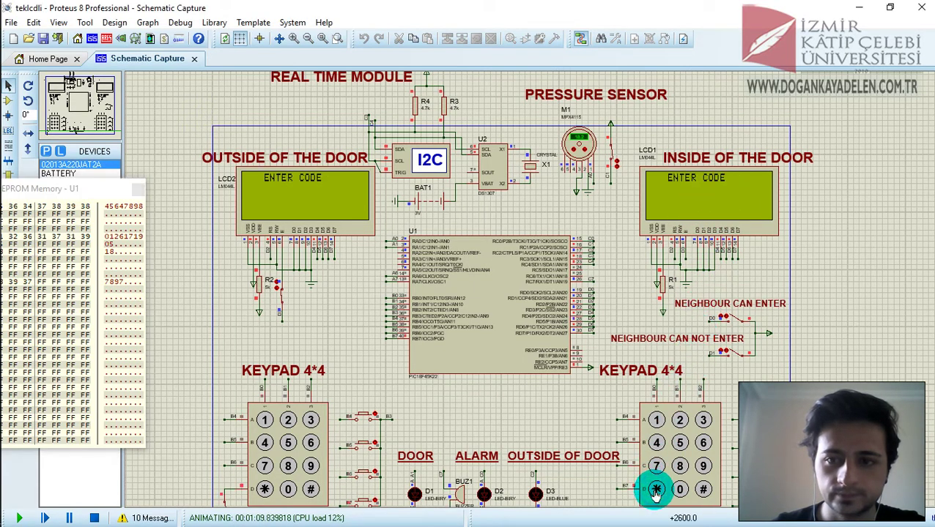
drag(93, 192, 212, 211)
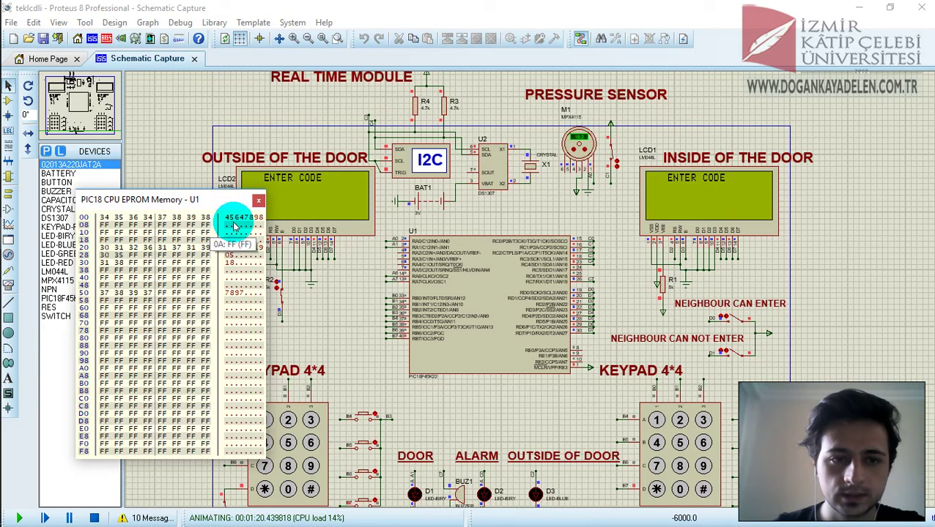
click(658, 447)
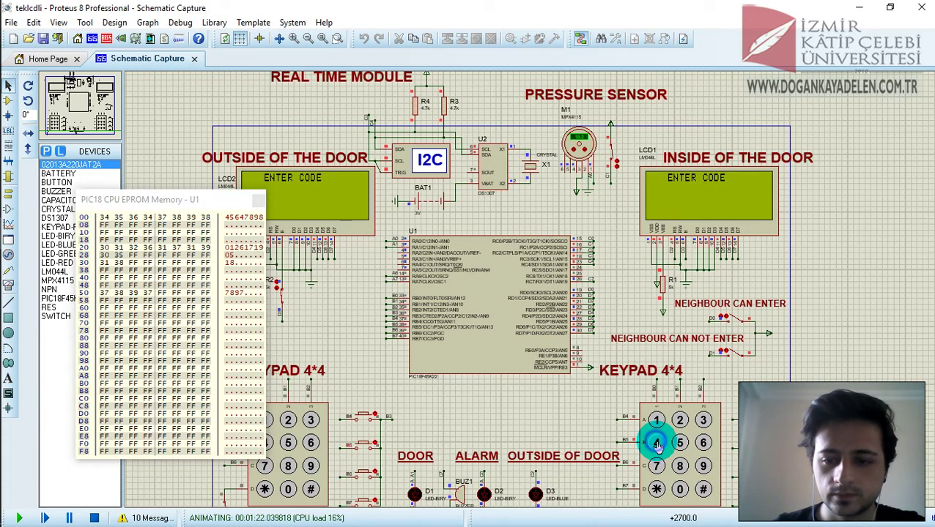
click(680, 446)
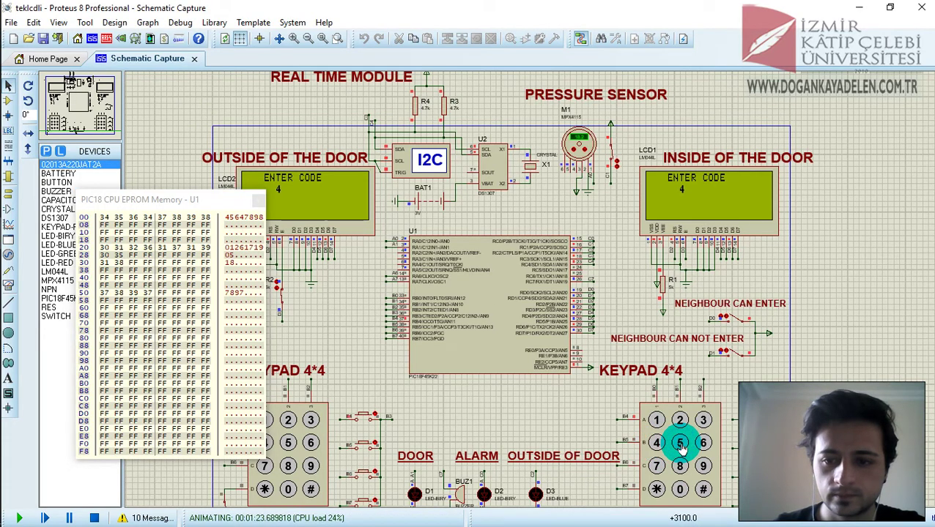
click(701, 444)
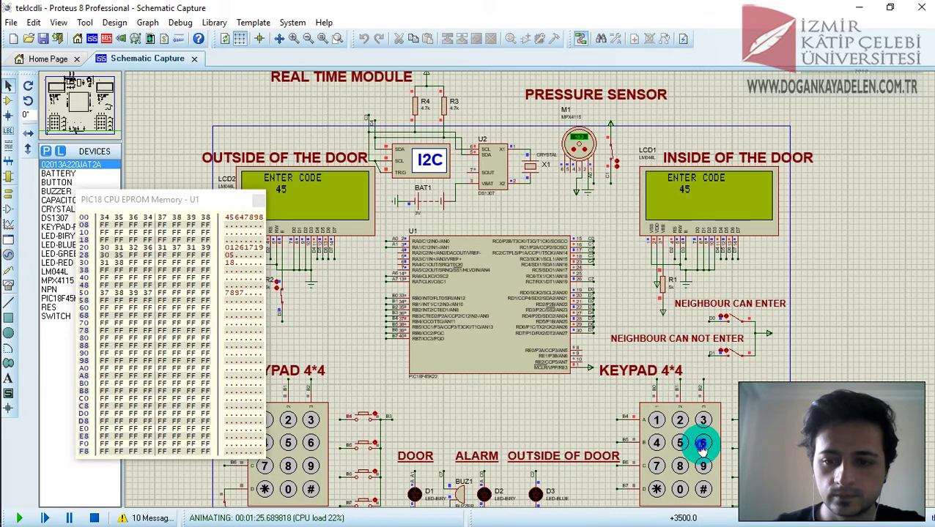
click(657, 442)
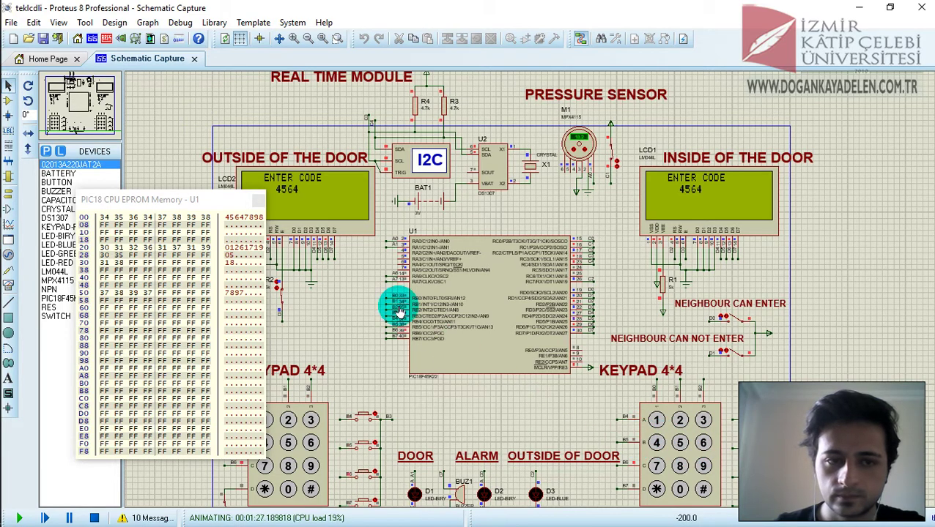
Step: Move the EPROM memory window left and pan the schematic to frame the whole circuit
drag(205, 201, 110, 192)
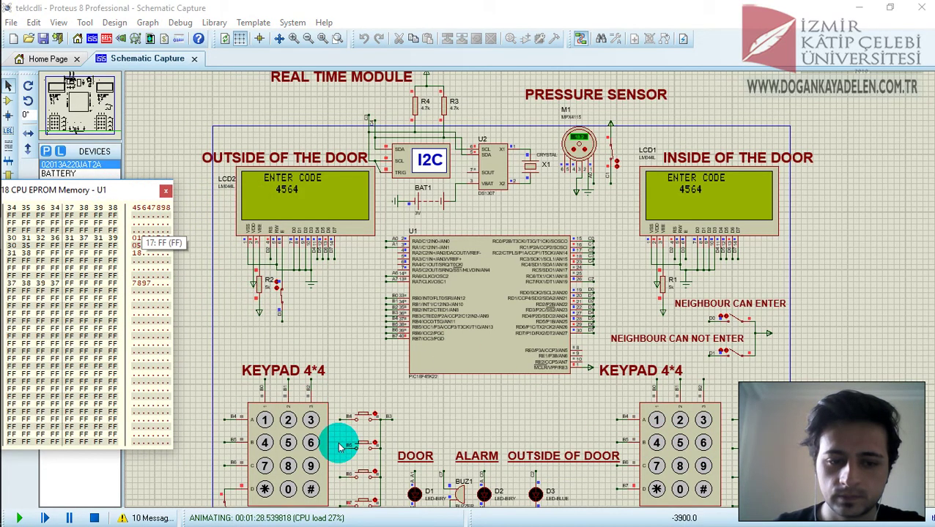
click(84, 108)
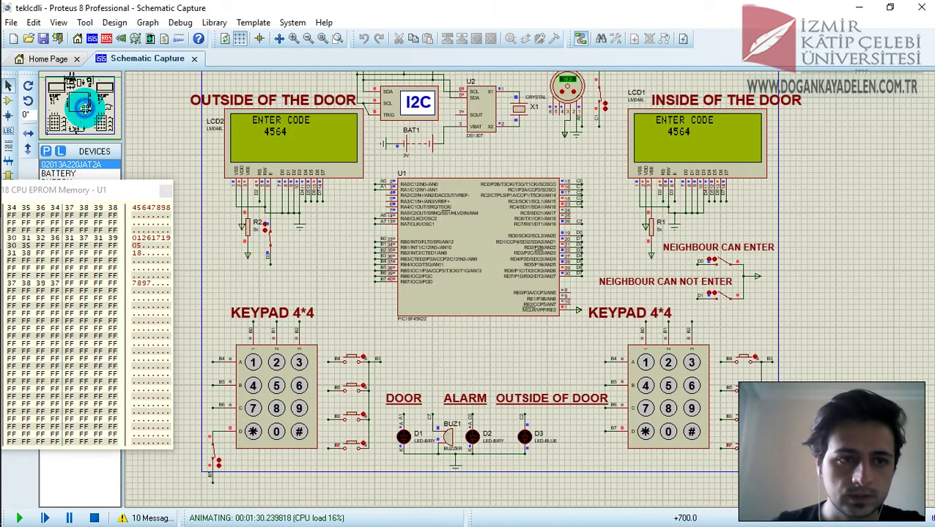
drag(84, 108, 82, 103)
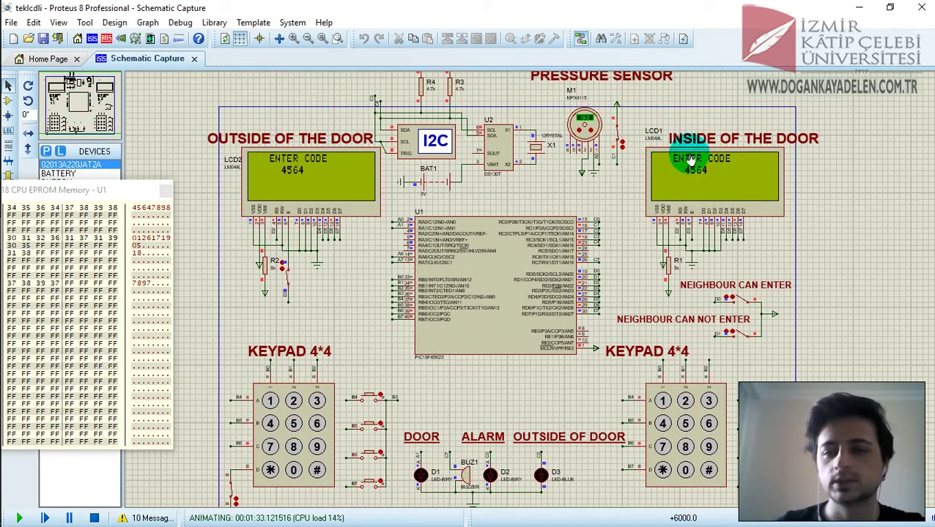
Step: Submit code 4564 with # and let the displays show the welcome, then reset to PRESS '*'
click(318, 473)
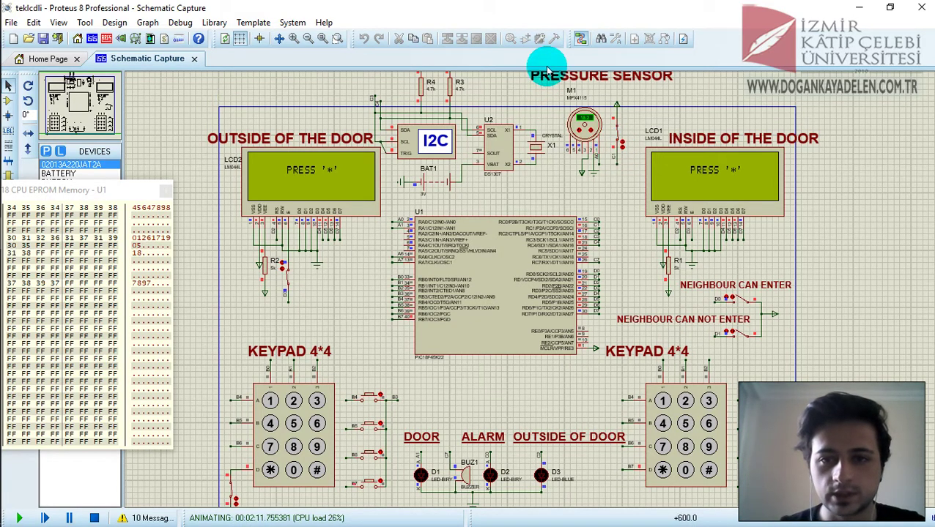
click(586, 126)
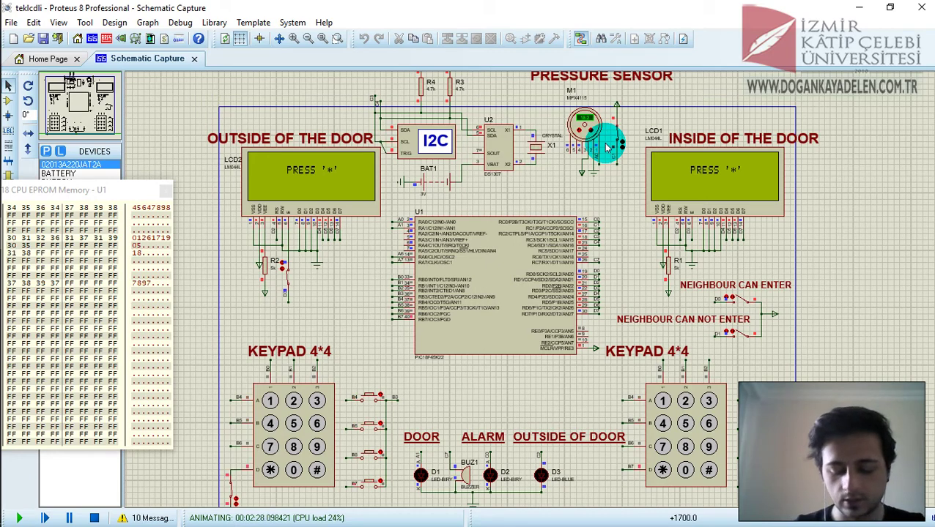
Step: Enter *, 4564 and # on the right keypad so WELCOME shows and the DOOR LED lights
click(662, 472)
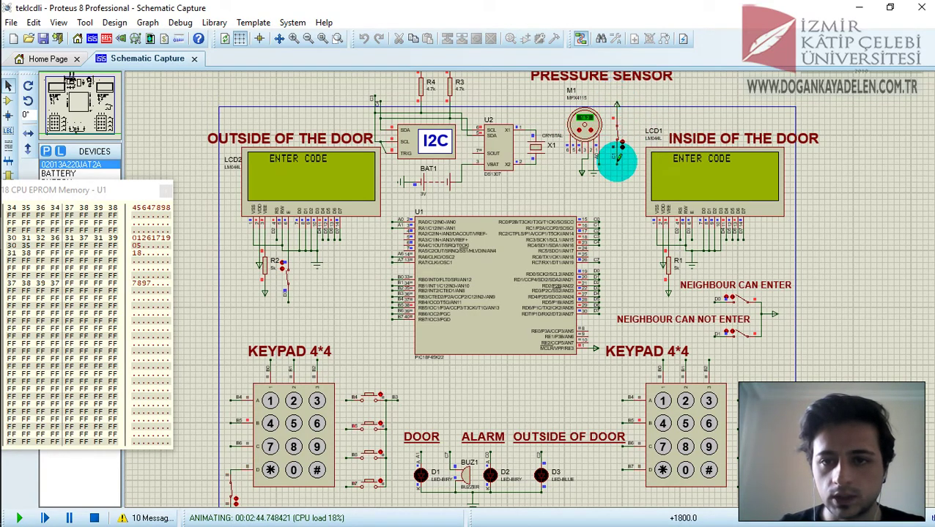
click(665, 211)
click(662, 424)
click(685, 423)
click(708, 423)
click(662, 423)
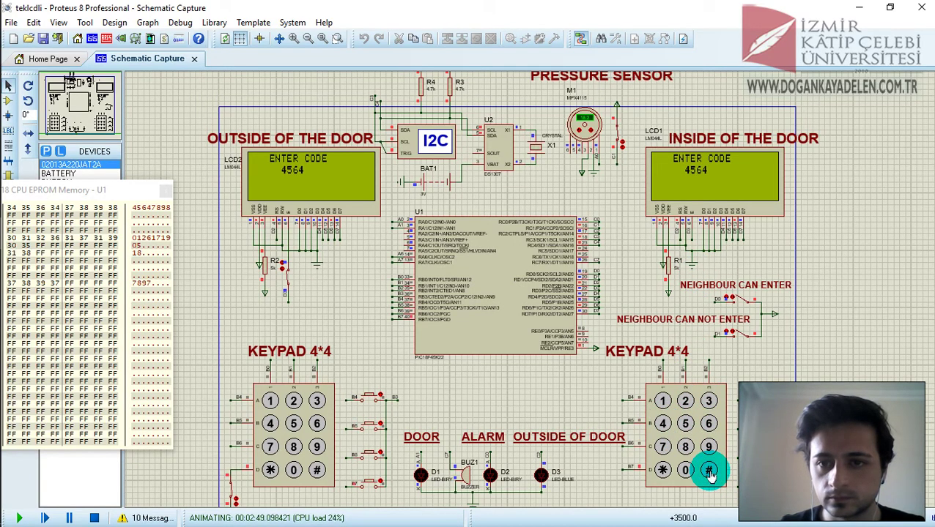
click(709, 472)
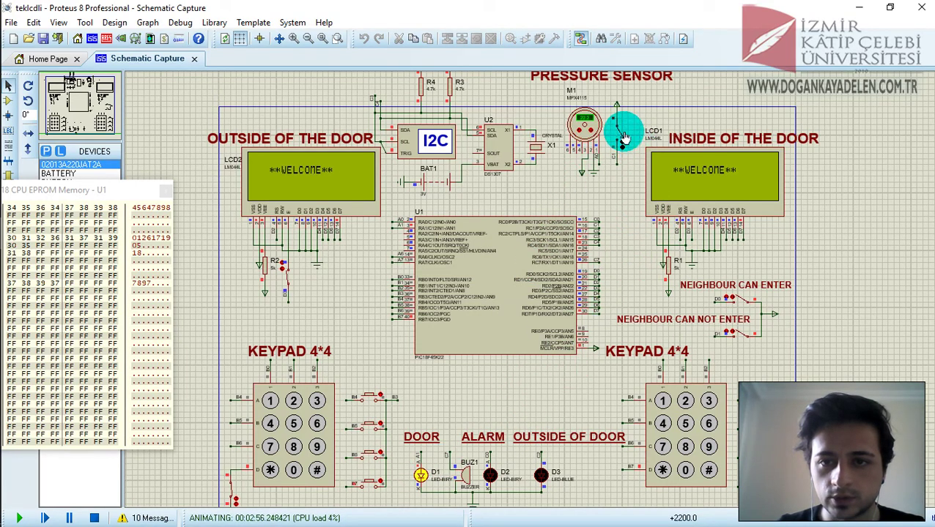
Step: Flip the switch beside the MPX4115 pressure sensor so the system resets with the DOOR LED off
click(622, 139)
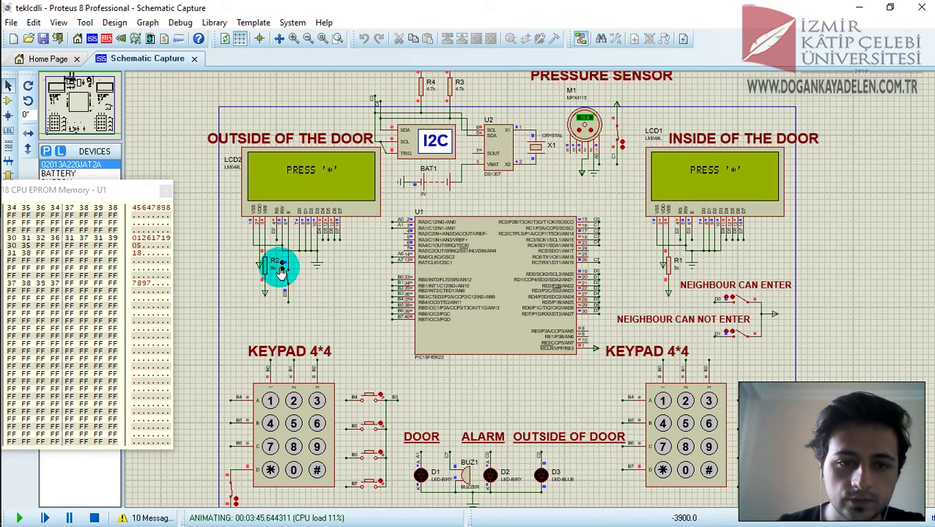
Step: Toggle the switch under the left keypad, start right-keypad entry, and check the memory view's options
click(235, 501)
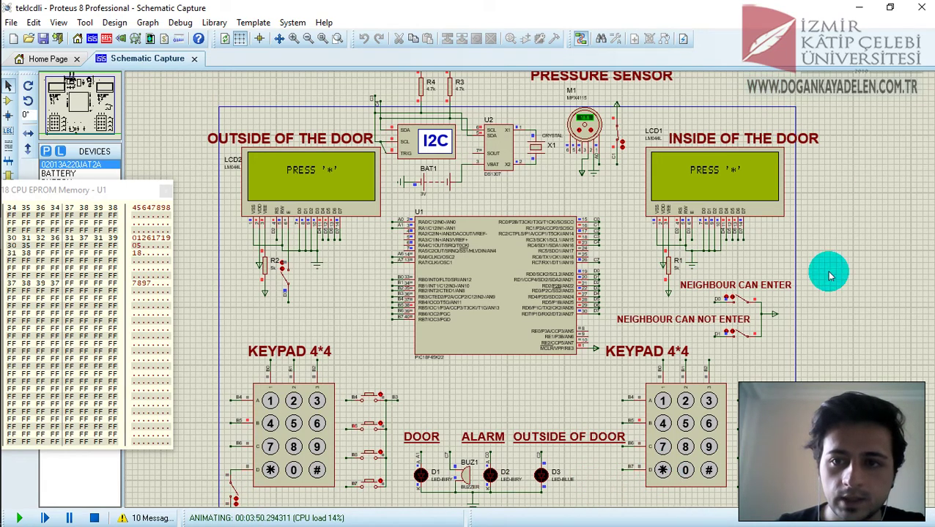
click(663, 471)
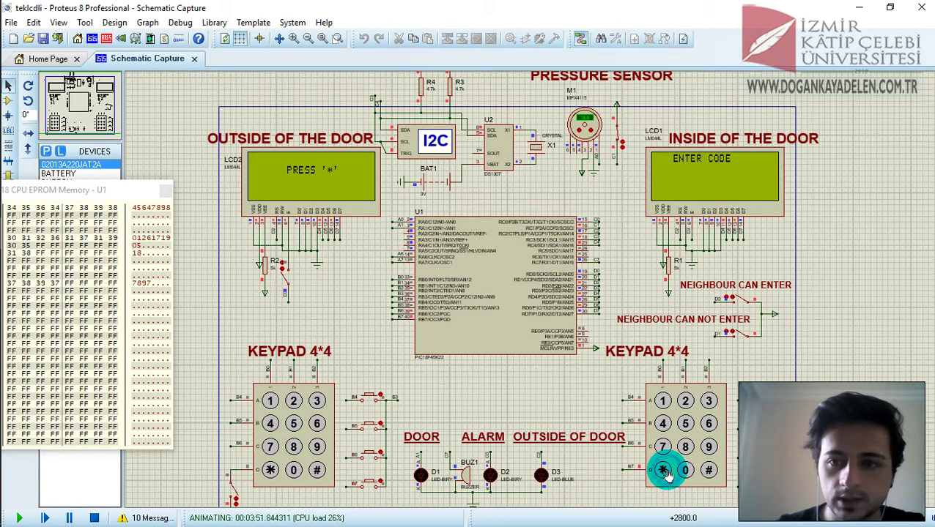
click(167, 215)
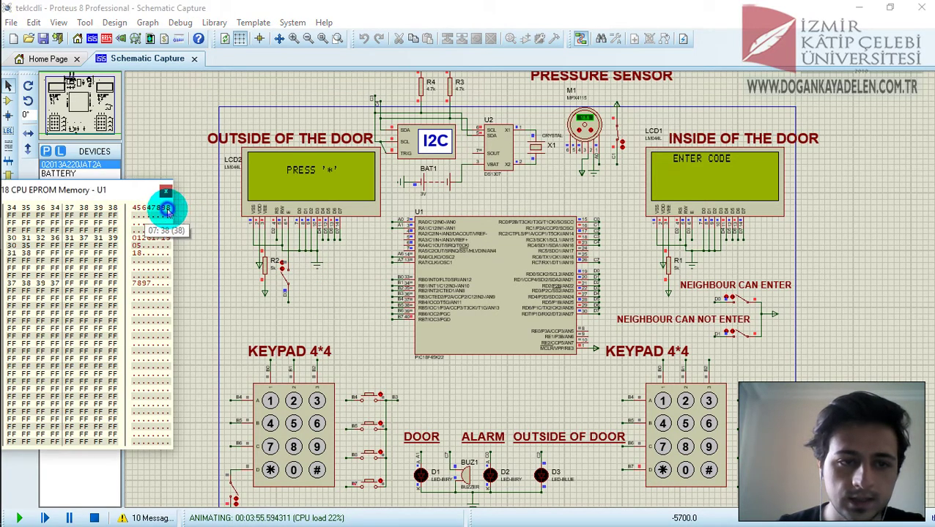
right_click(163, 213)
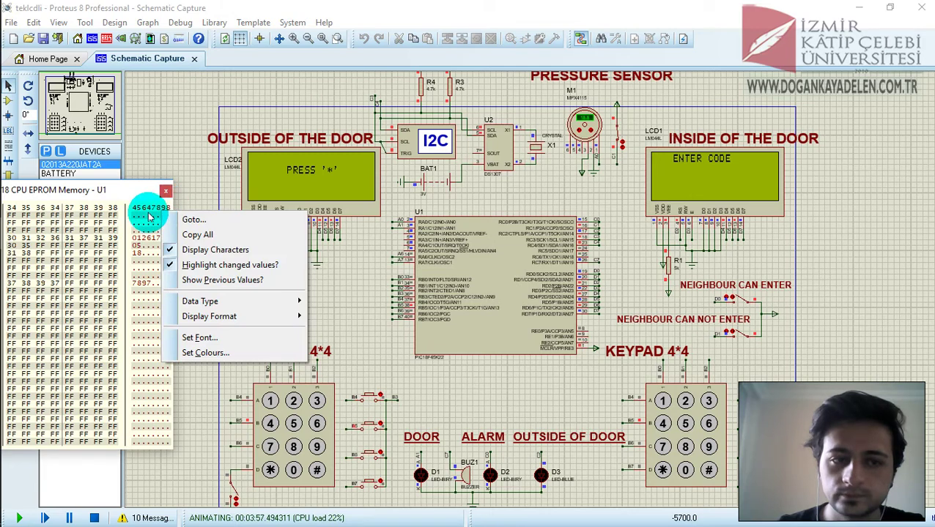
click(150, 209)
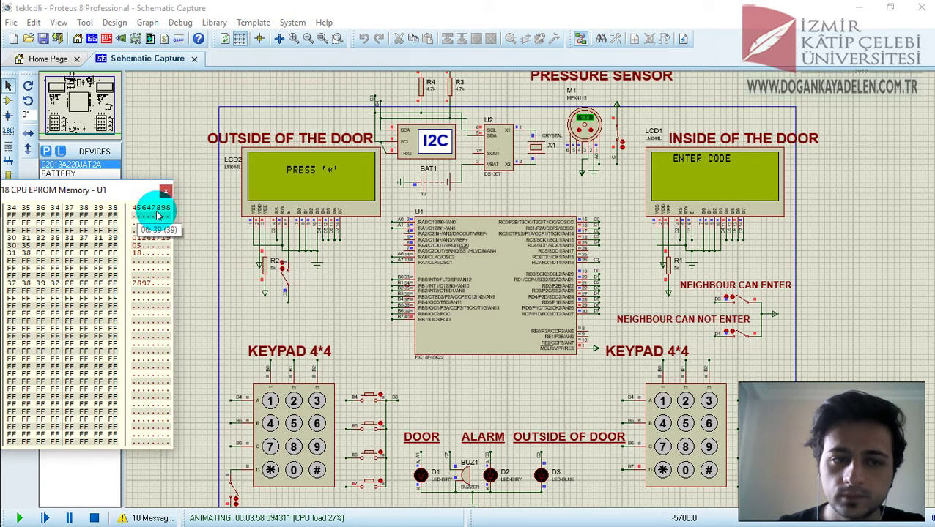
Step: Key in 797, clear it, then enter and submit 7898 on the right keypad
click(662, 447)
click(709, 448)
click(663, 447)
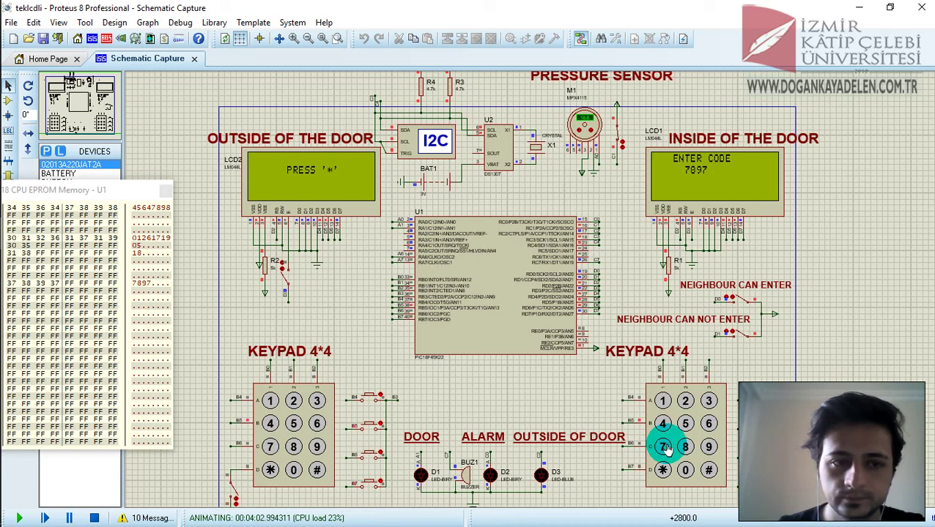
click(663, 471)
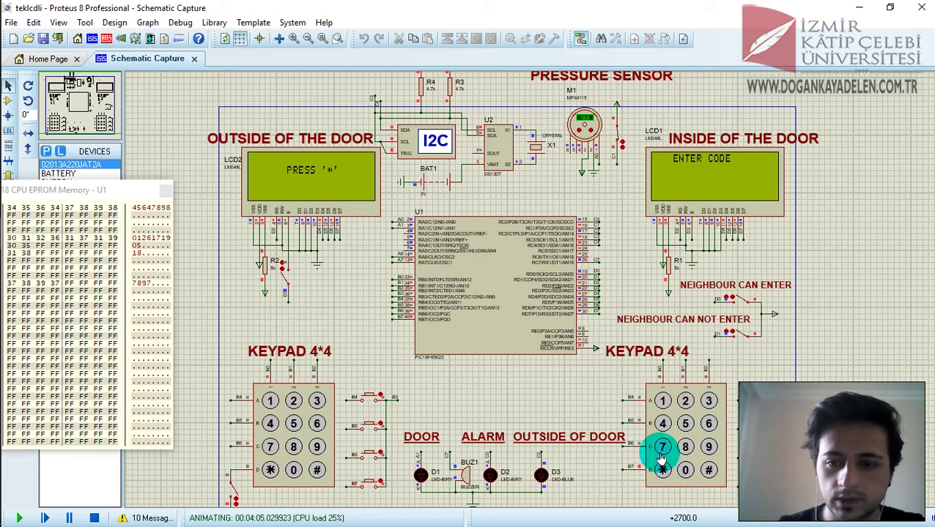
click(662, 447)
click(685, 447)
click(707, 447)
click(684, 448)
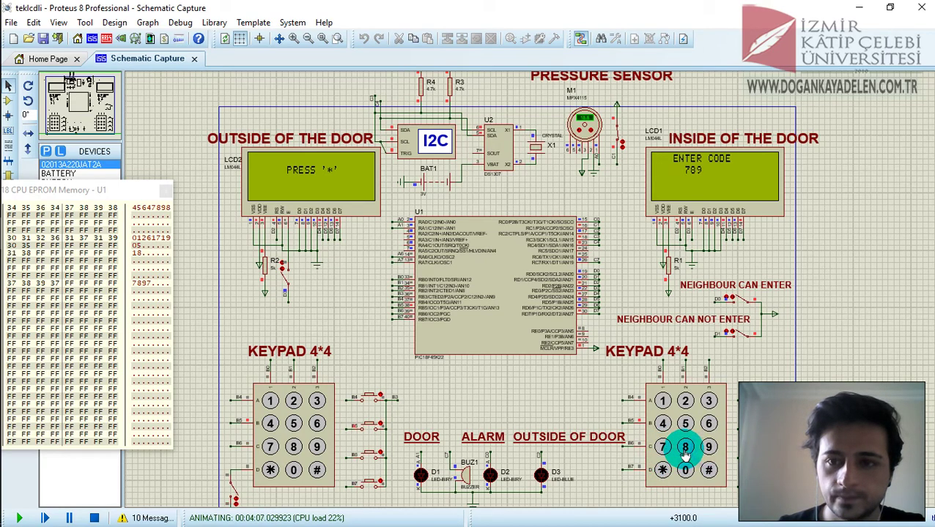
click(709, 472)
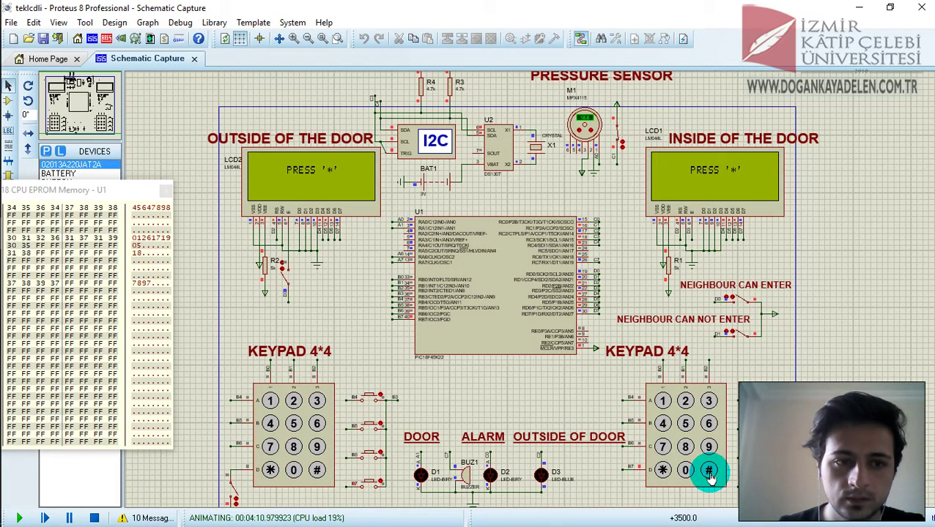
Step: Submit a wrong code starting 79 to be denied, then reset the inside LCD to PRESS '*'
click(665, 471)
click(664, 448)
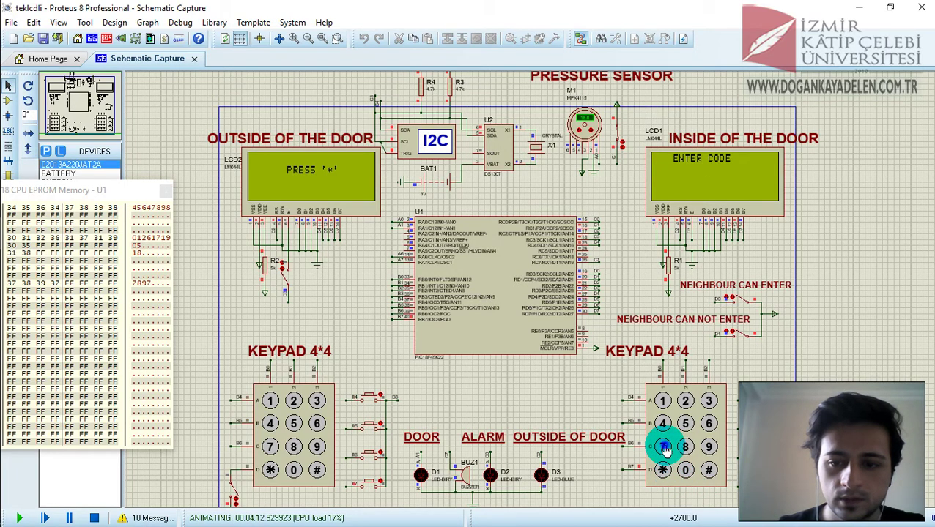
click(702, 452)
click(703, 454)
click(709, 470)
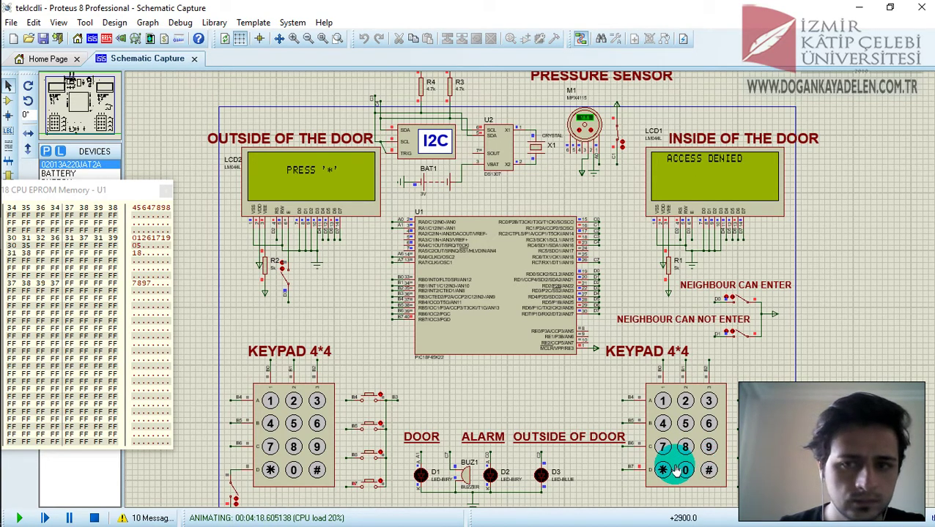
click(663, 471)
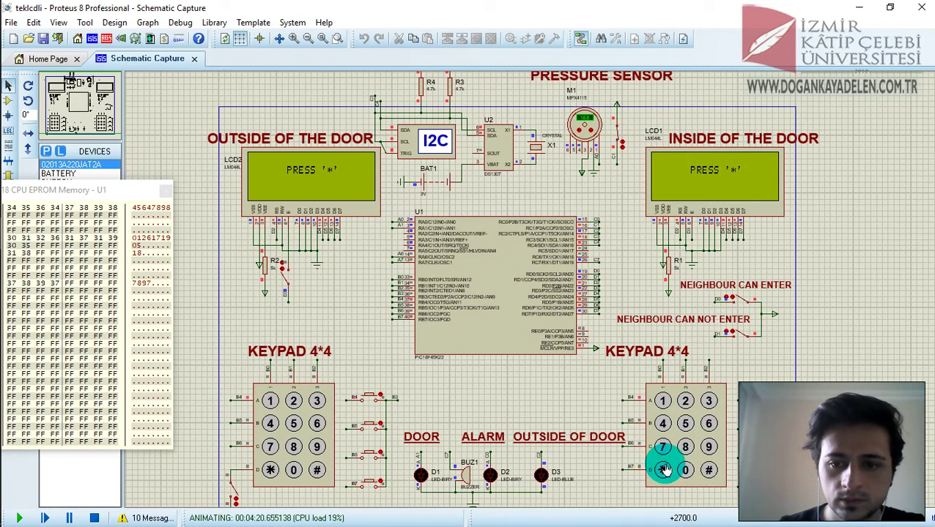
Step: Start a new entry and key in the four-digit admin code on the inside keypad
click(664, 470)
click(663, 445)
click(687, 445)
click(709, 447)
click(663, 447)
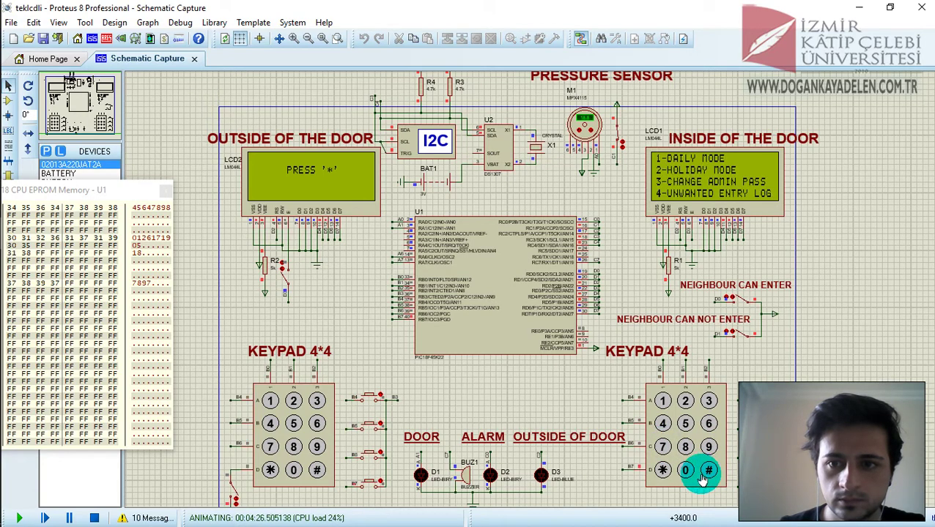
click(170, 202)
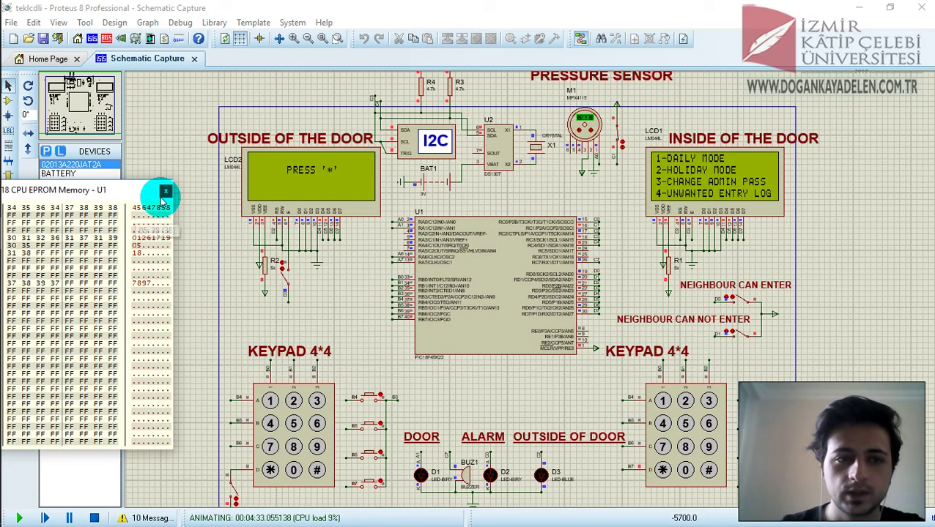
drag(131, 194, 123, 196)
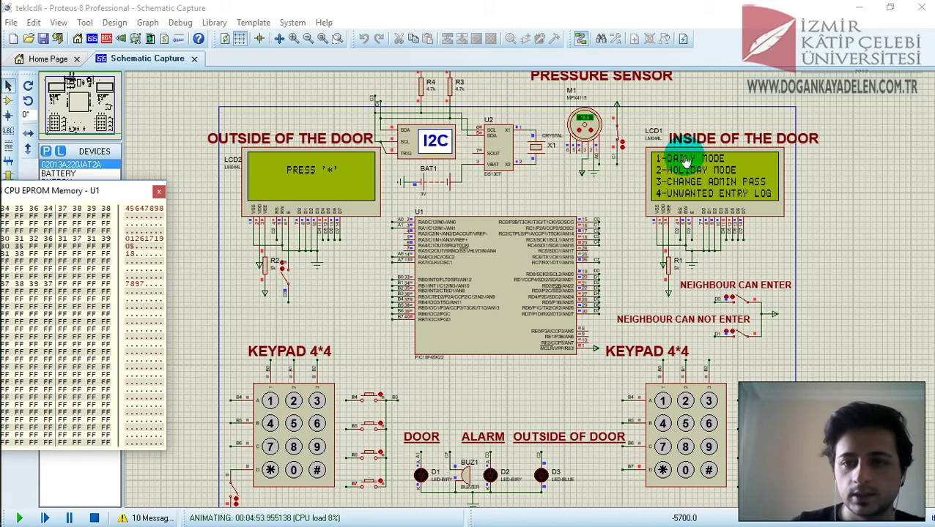
Step: Choose daily mode, confirm a new three-digit code, then toggle the push-button and press * on the outside keypad
click(662, 402)
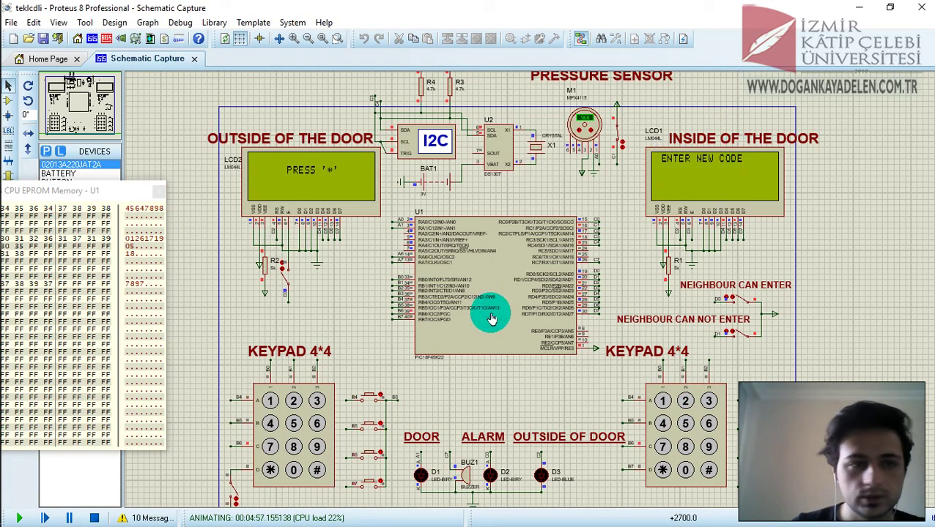
click(662, 423)
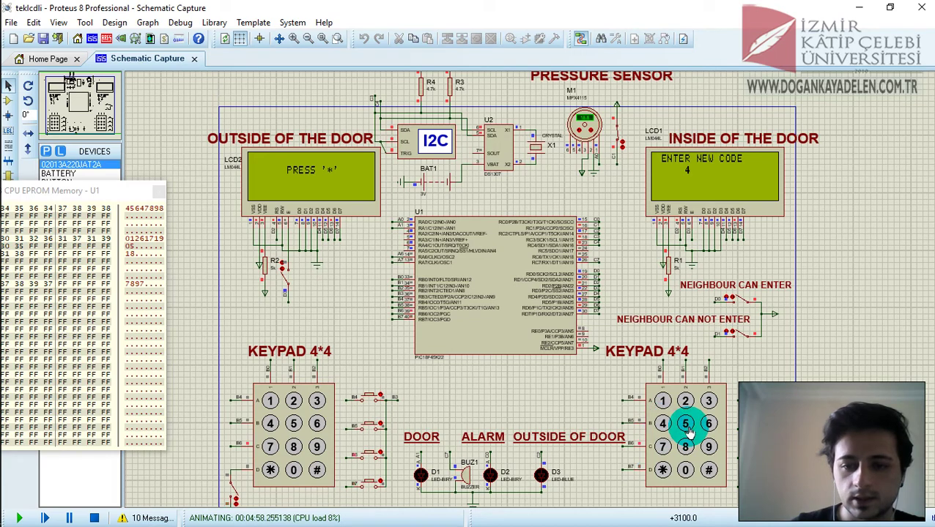
click(686, 425)
click(705, 425)
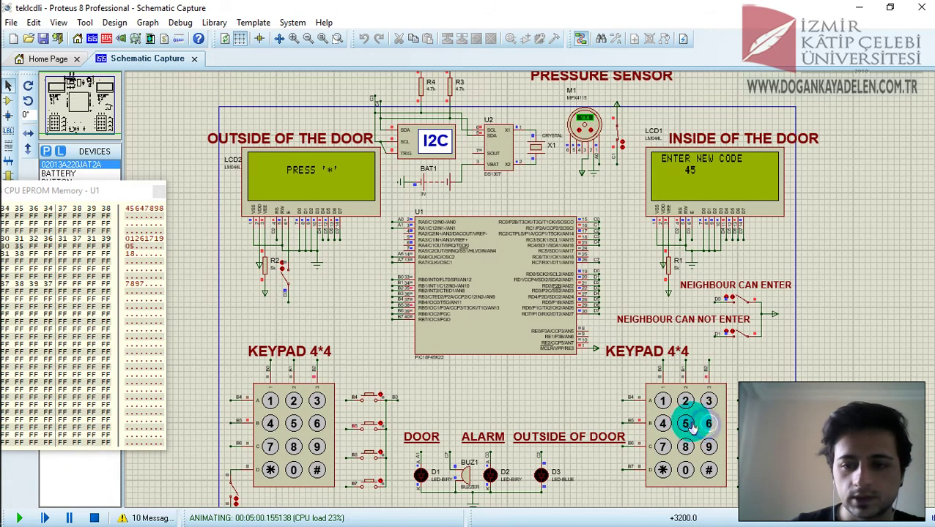
click(709, 471)
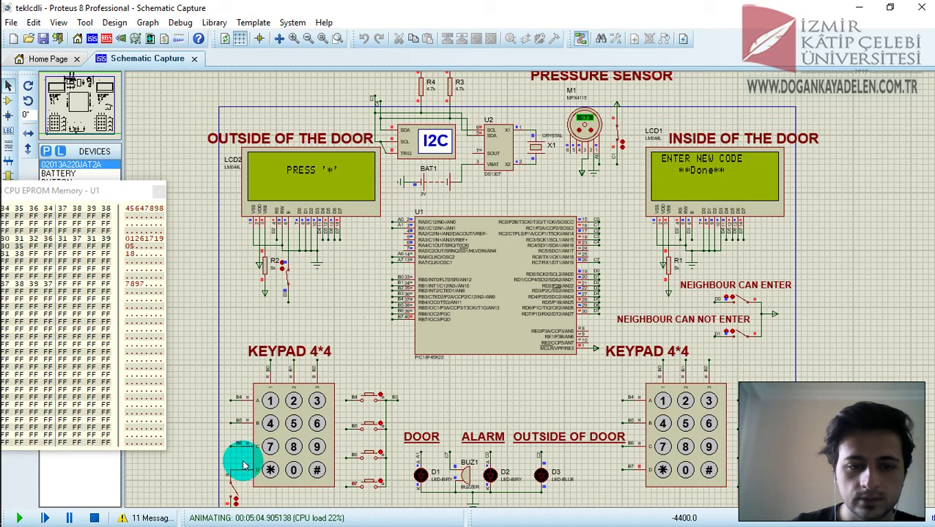
click(234, 502)
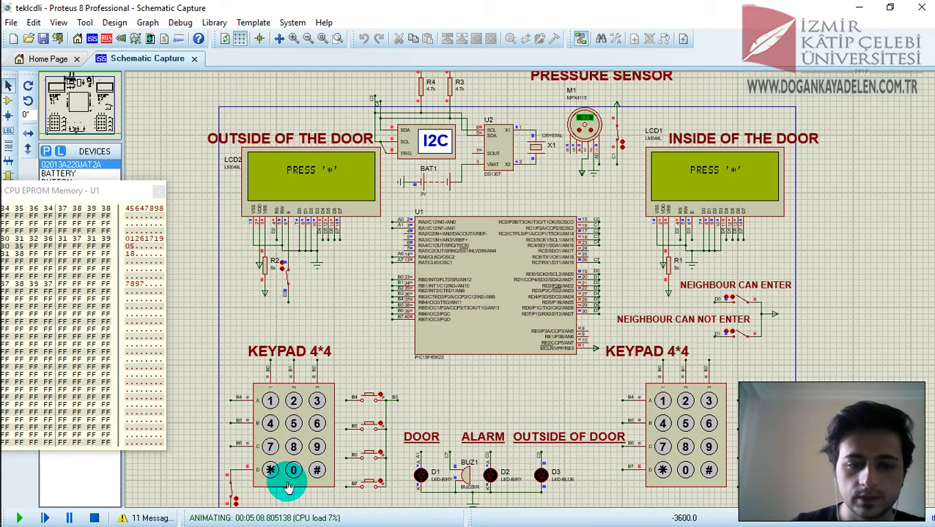
click(270, 473)
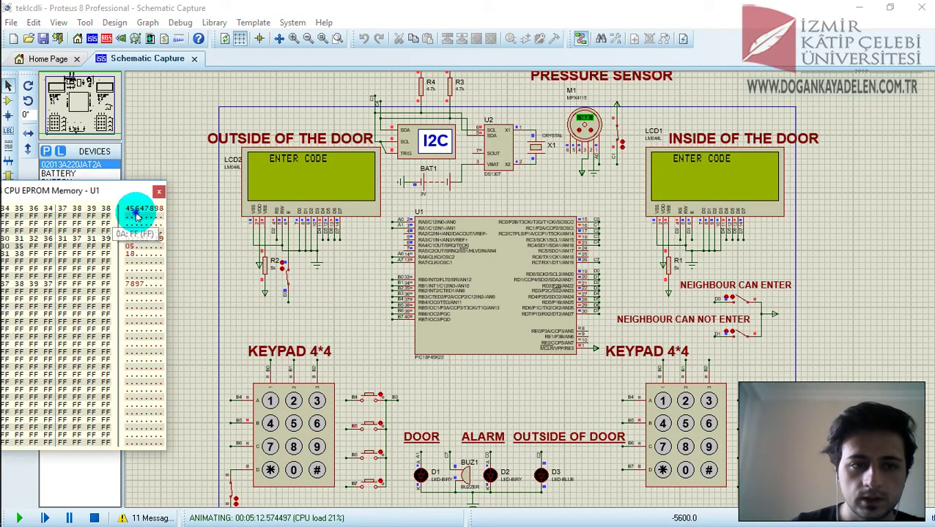
Step: Enter the four-digit daily guest code and # on the outside keypad to gain entry
mouse_move(141, 211)
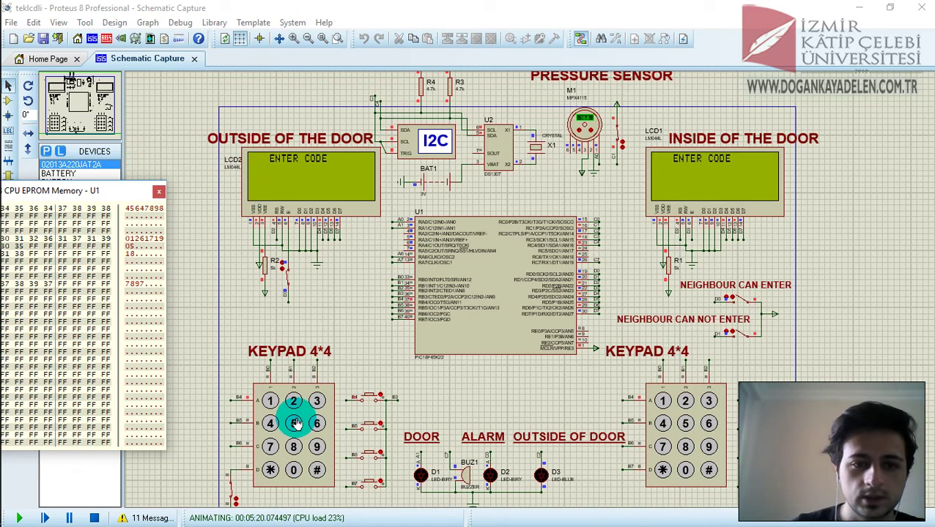
click(271, 425)
click(285, 429)
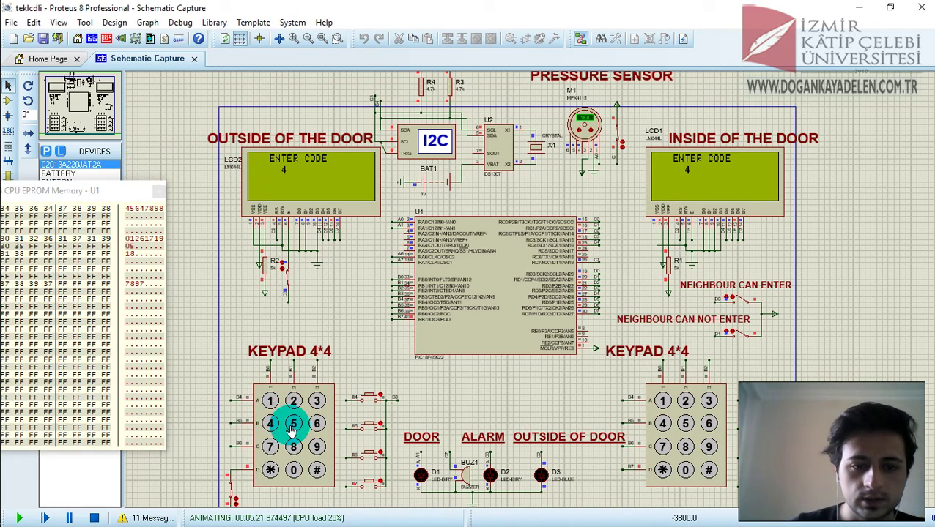
click(313, 432)
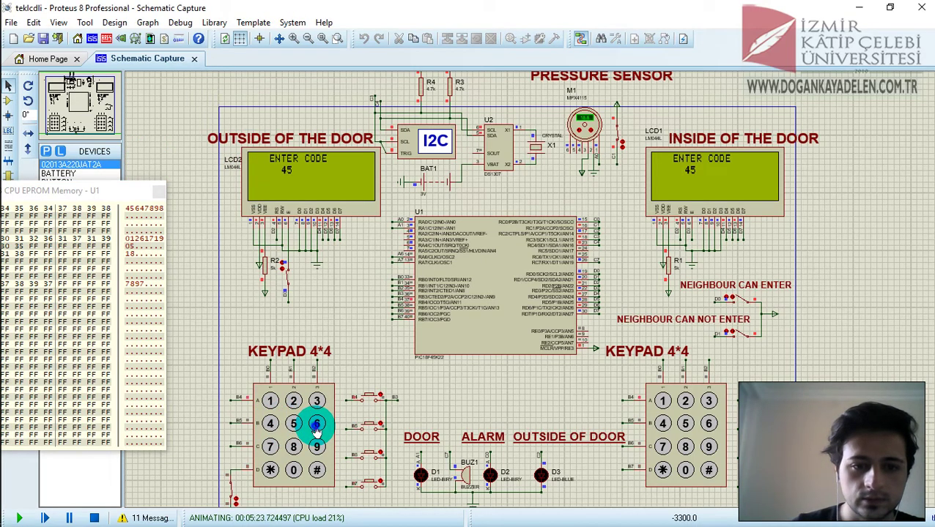
click(294, 429)
click(318, 472)
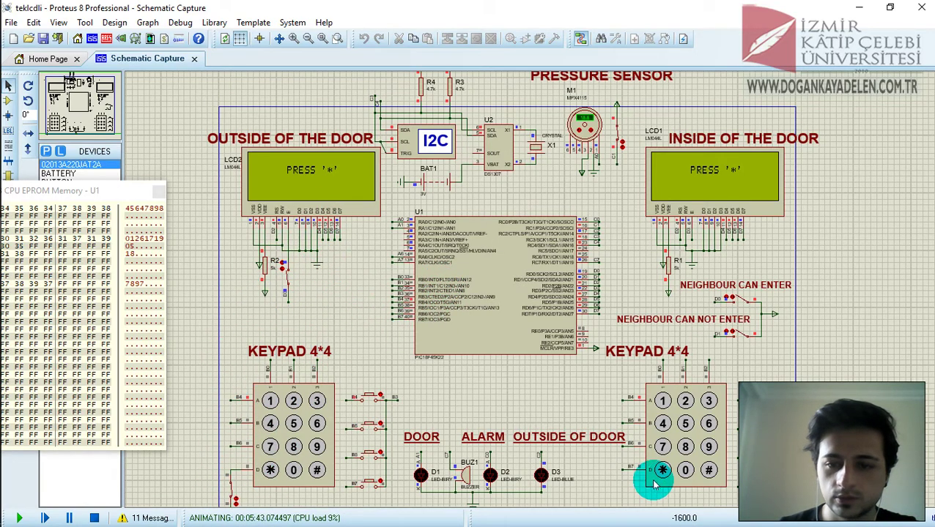
Step: Submit a wrong two-digit code on the inside keypad to get ACCESS DENIED
click(663, 471)
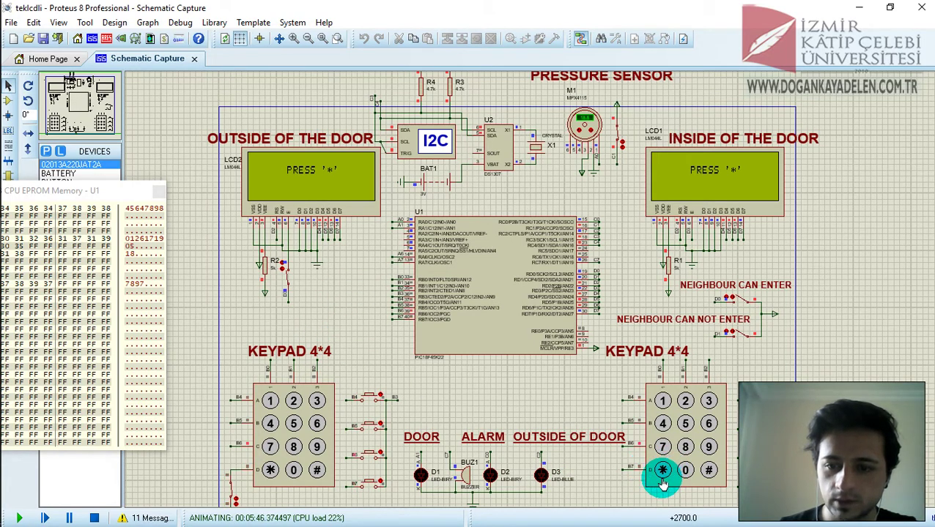
click(663, 472)
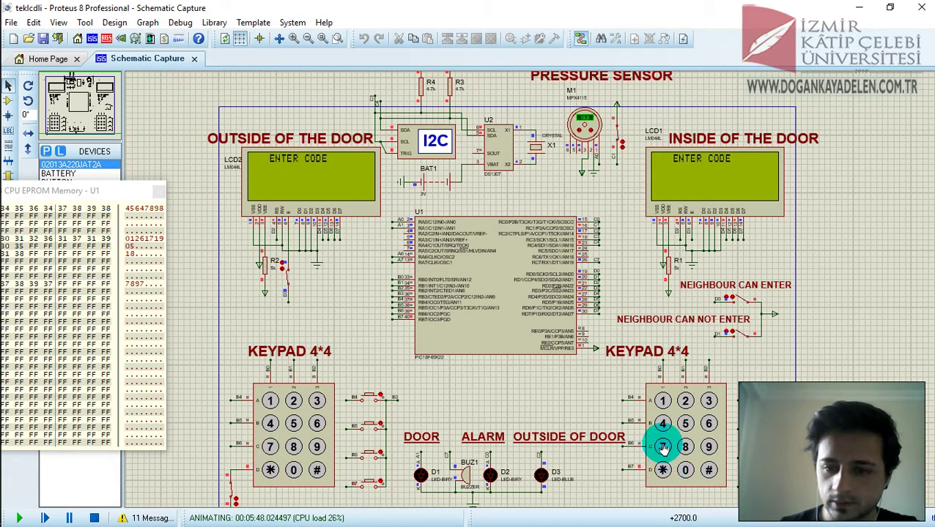
click(663, 447)
click(687, 448)
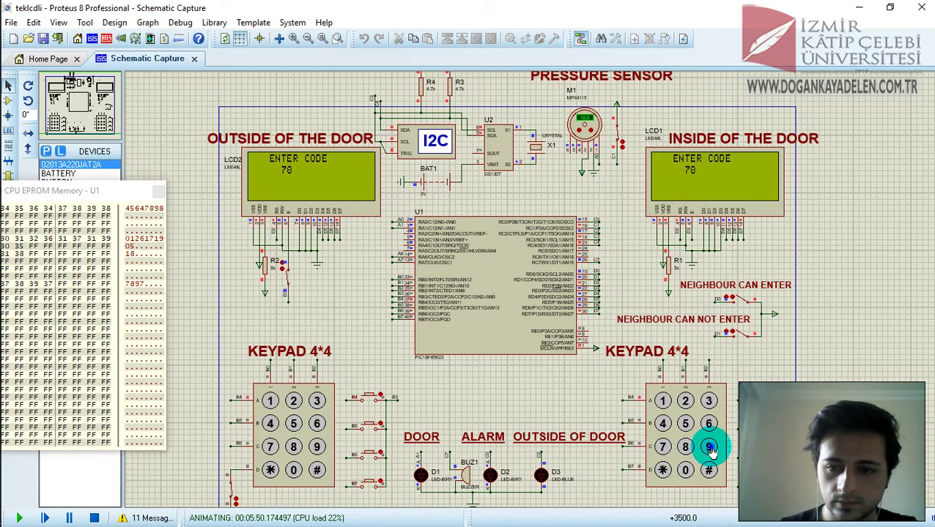
click(708, 471)
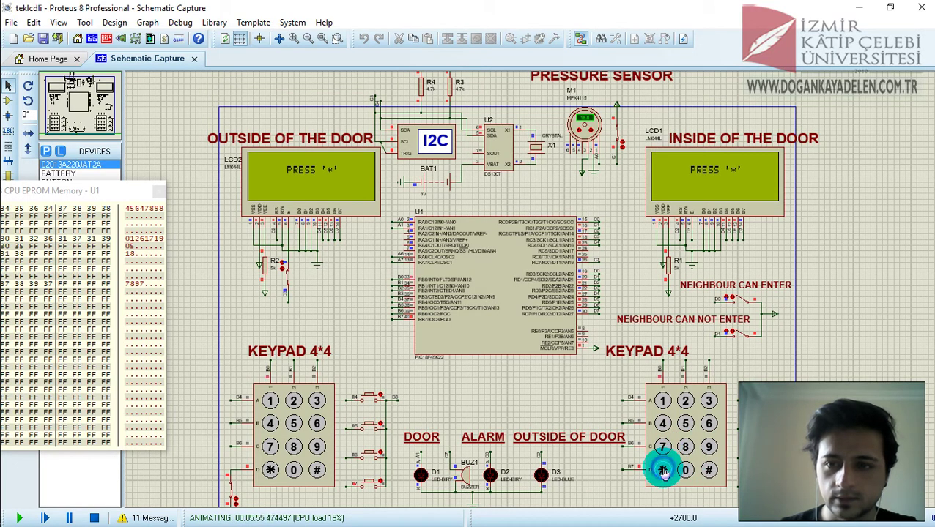
Step: Restart entry, key in the four-digit admin code and confirm with # to open the menu
click(662, 471)
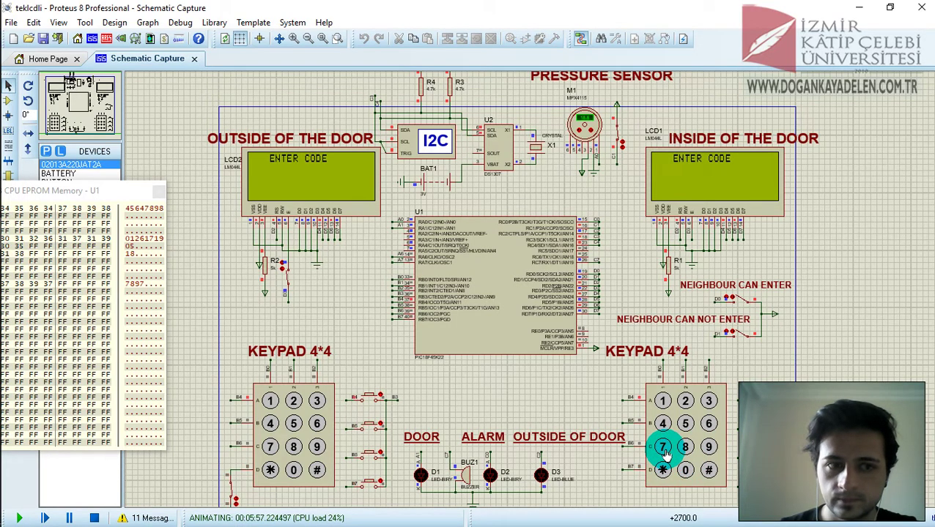
click(663, 448)
click(685, 447)
click(708, 447)
click(663, 450)
click(703, 475)
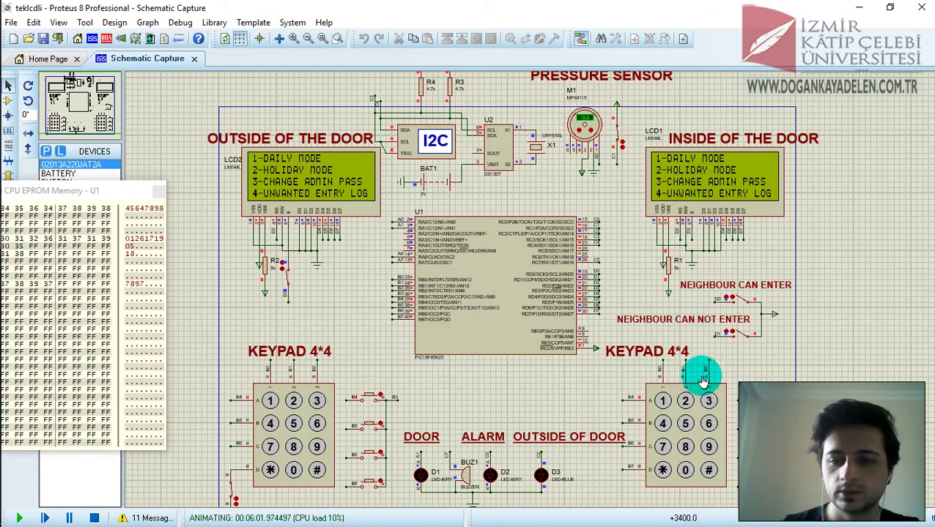
Step: Select HOLIDAY MODE with 2 and key in the three digits of the new holiday code
click(684, 403)
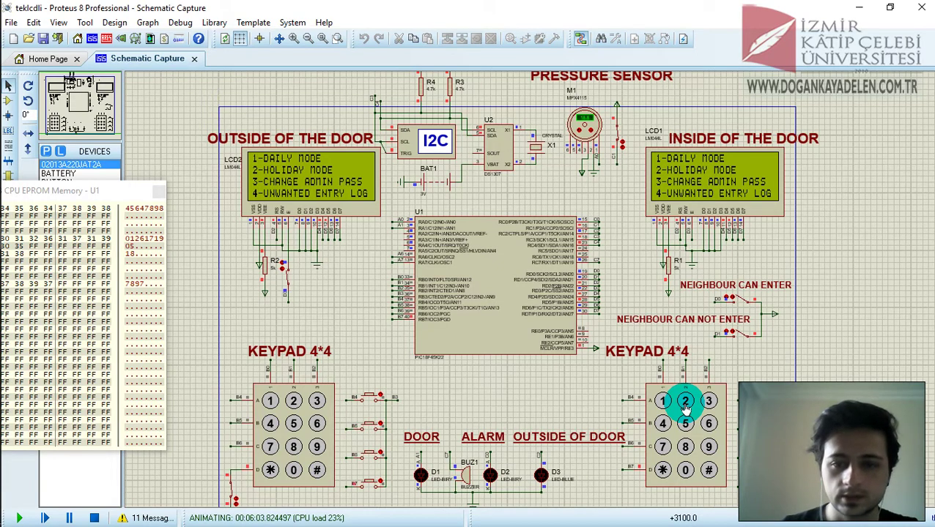
click(667, 426)
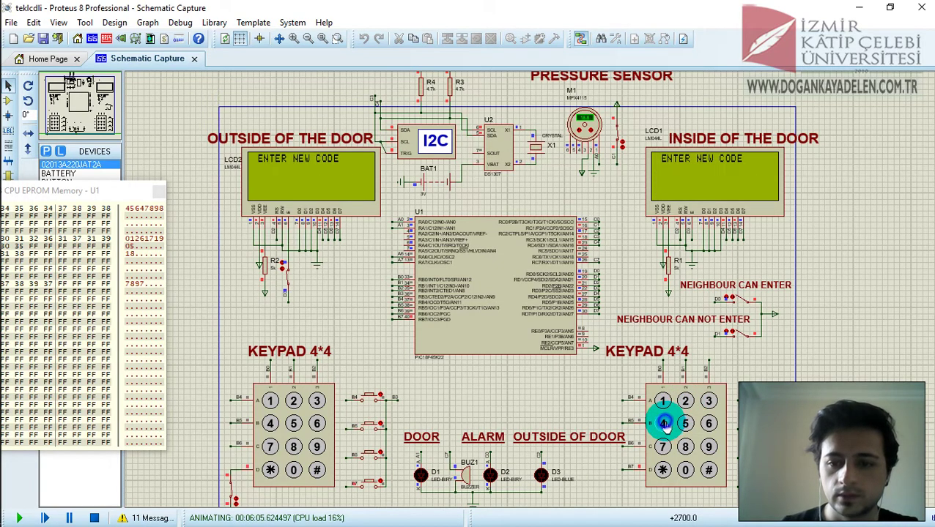
click(685, 425)
click(707, 426)
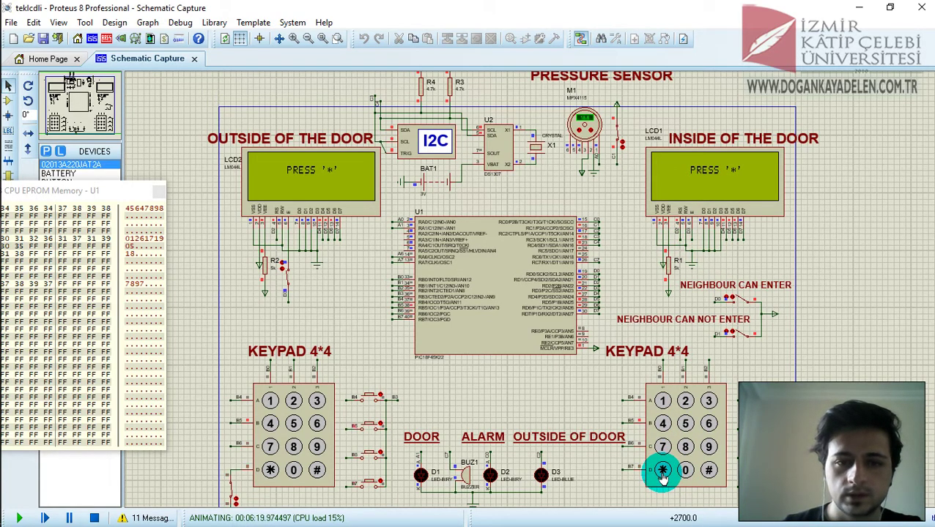
Step: Log in as admin on the inside keypad with *, the four-digit admin code and #
click(661, 472)
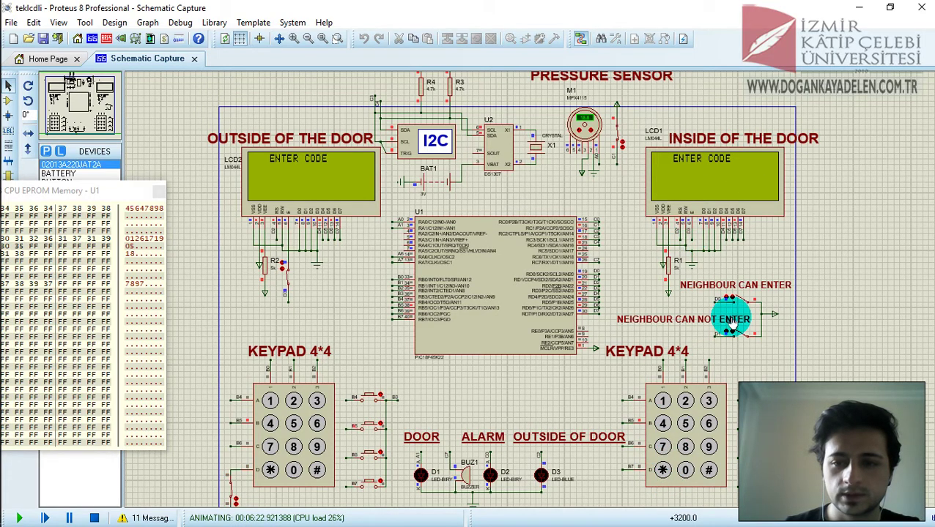
click(664, 450)
click(684, 448)
click(709, 447)
click(663, 447)
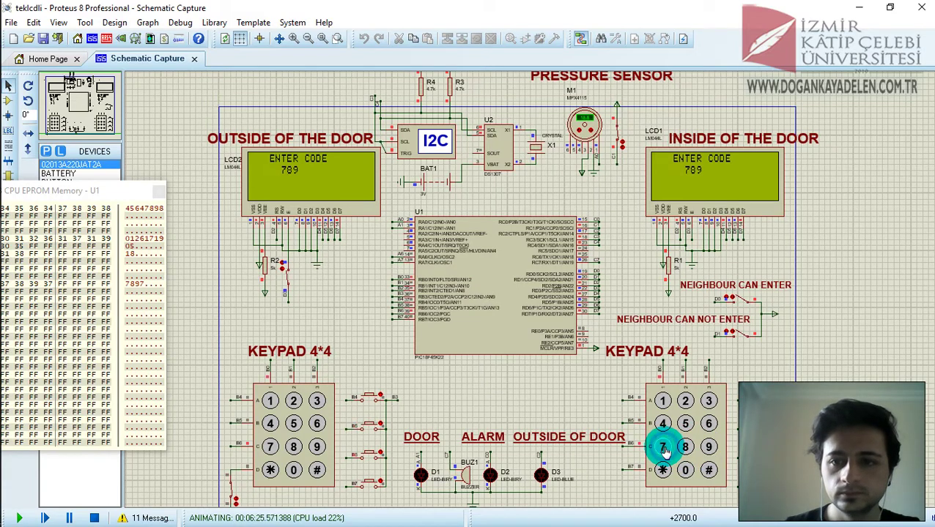
click(709, 471)
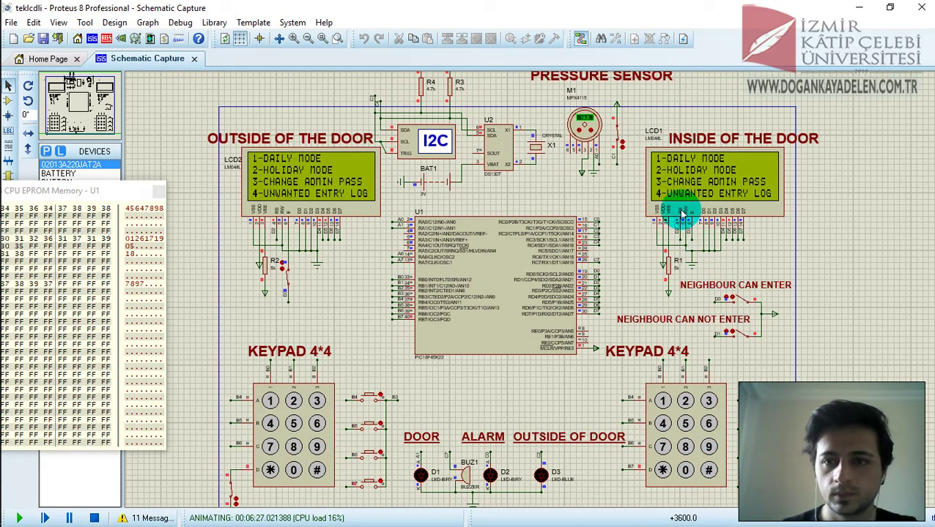
Step: Choose CHANGE ADMIN PASS and set a new admin password, confirmed with #
click(709, 401)
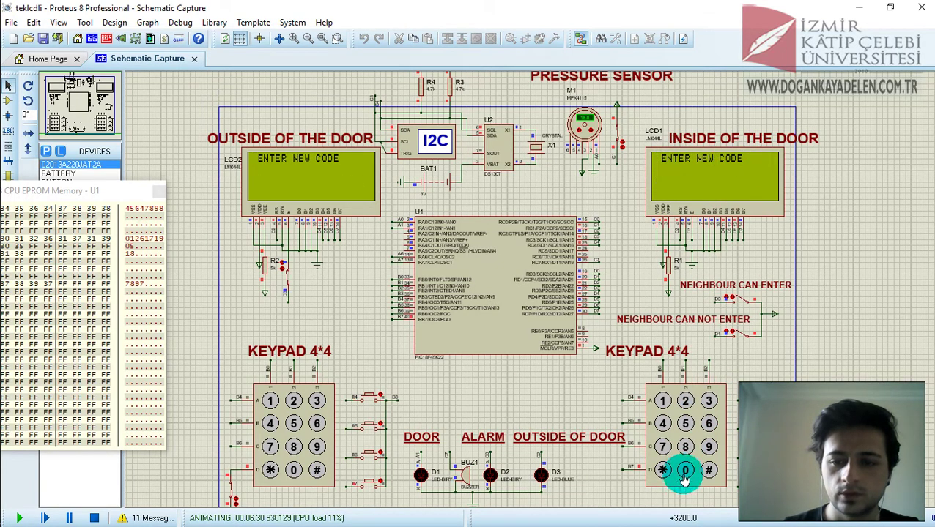
click(663, 446)
click(707, 450)
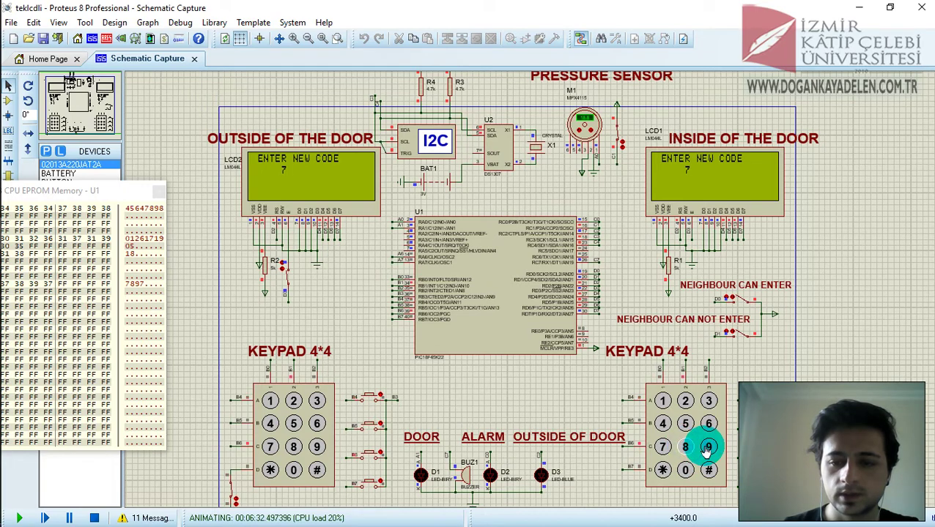
click(686, 446)
click(708, 471)
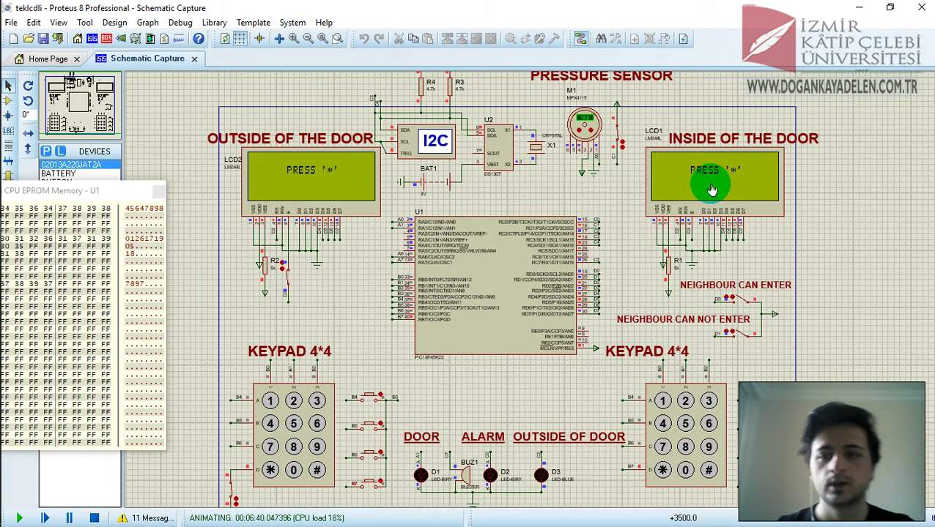
Step: Enter * and the four-digit admin code on the inside keypad, confirming with # to open the menu
click(663, 471)
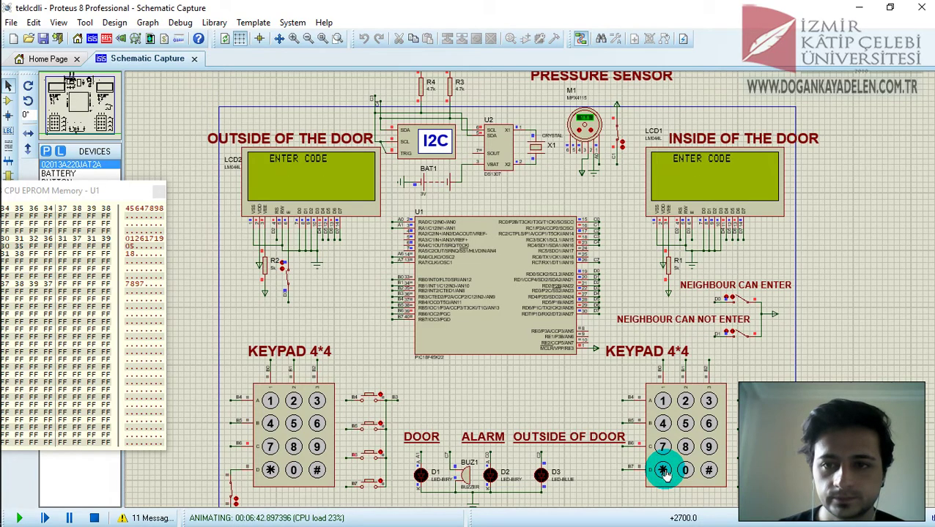
click(662, 451)
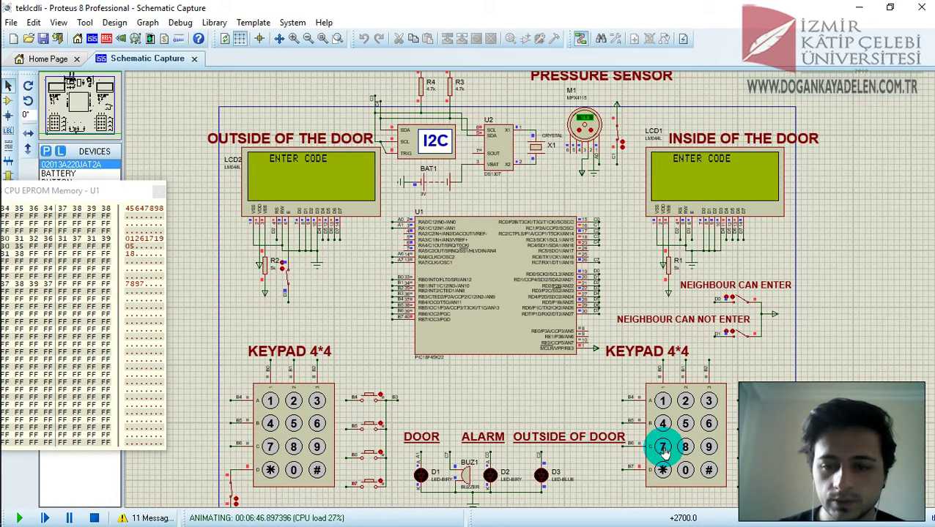
click(686, 449)
click(710, 451)
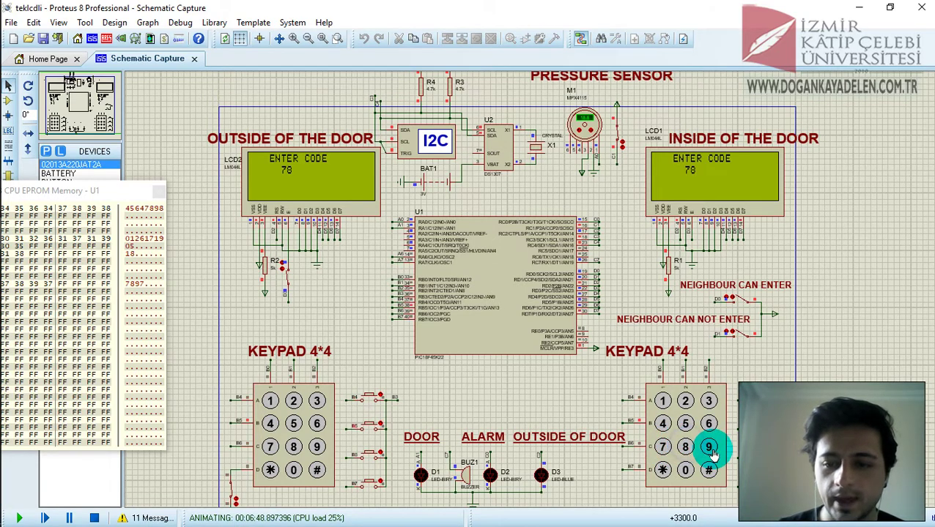
click(686, 449)
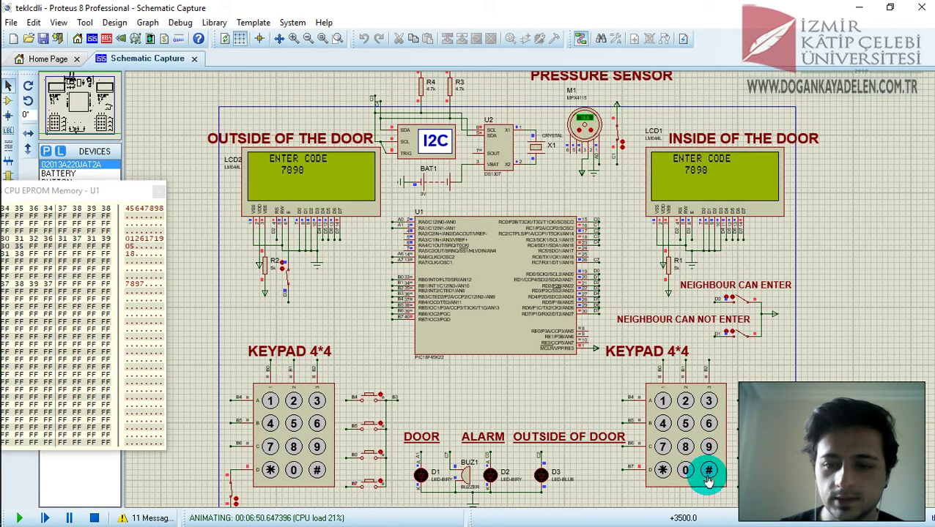
click(709, 471)
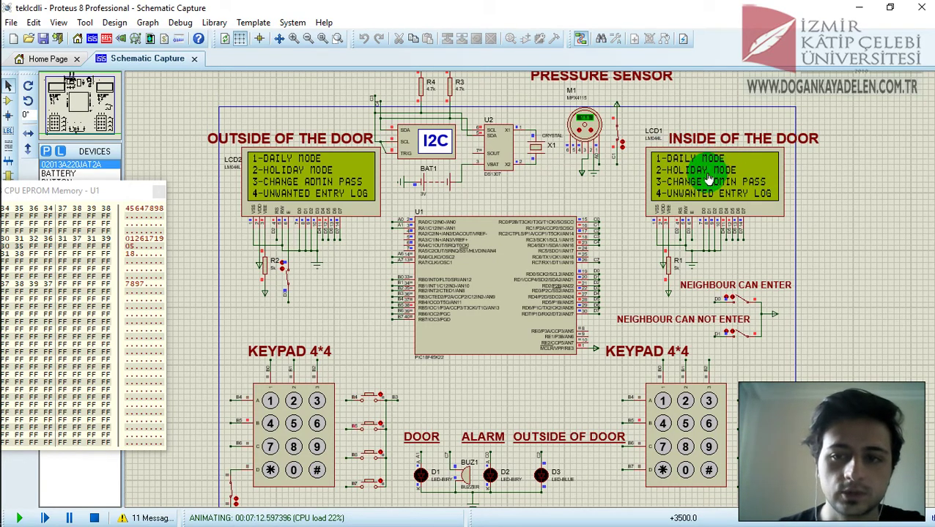
Step: Close the CPU EPROM Memory window, stop the simulation, pan the view and run it again
click(668, 427)
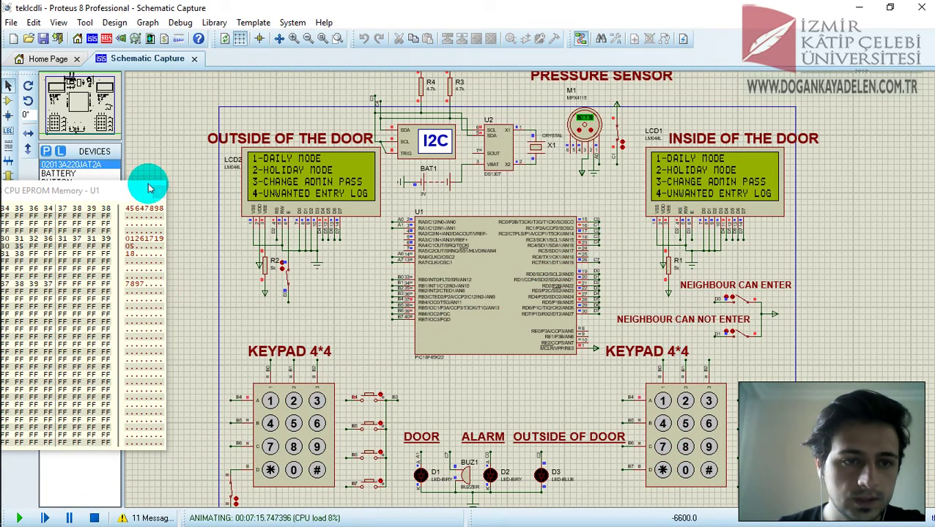
click(94, 518)
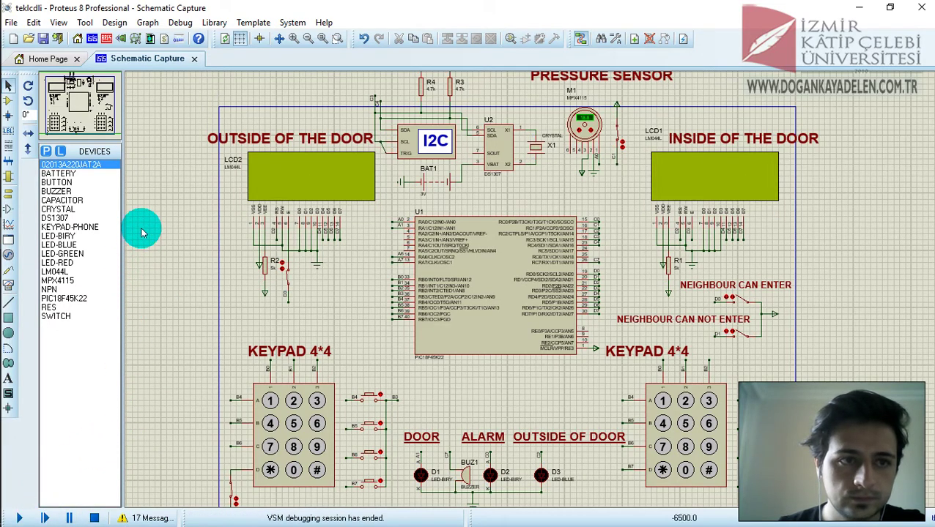
mouse_move(91, 116)
mouse_down()
mouse_move(79, 103)
mouse_move(88, 100)
mouse_up()
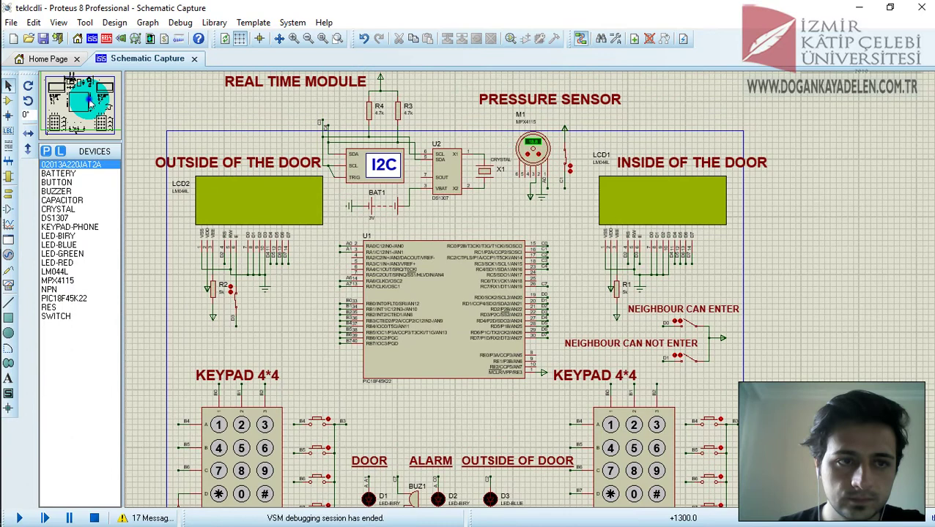
click(15, 515)
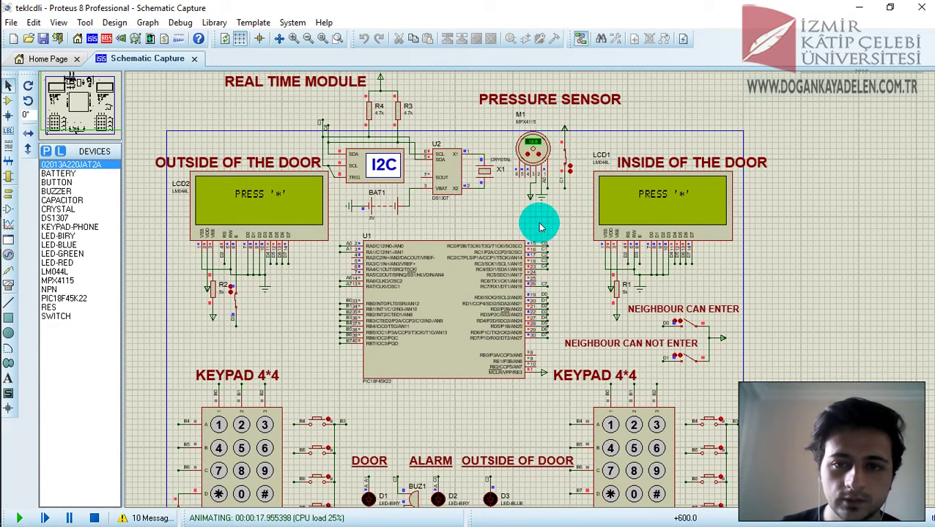
Step: In mikroC, go over the InitTimer0 function and its T0CON register setting
click(15, 206)
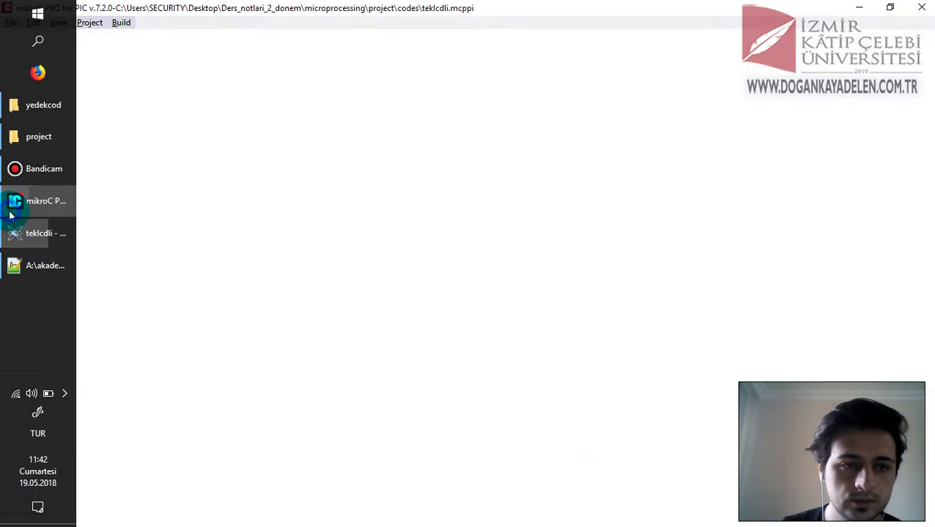
click(171, 242)
click(865, 227)
drag(927, 338, 928, 265)
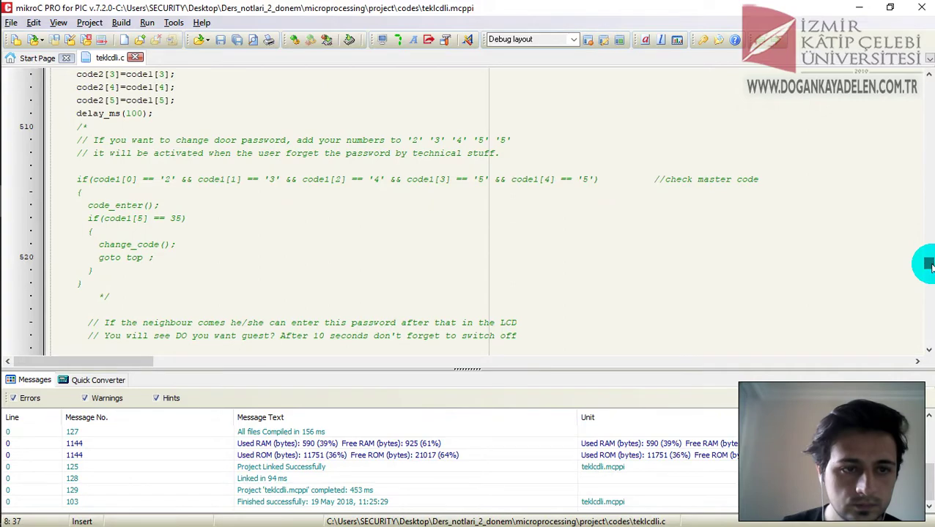
scroll(720, 250, down, 2)
scroll(701, 217, up, 10)
scroll(674, 235, up, 20)
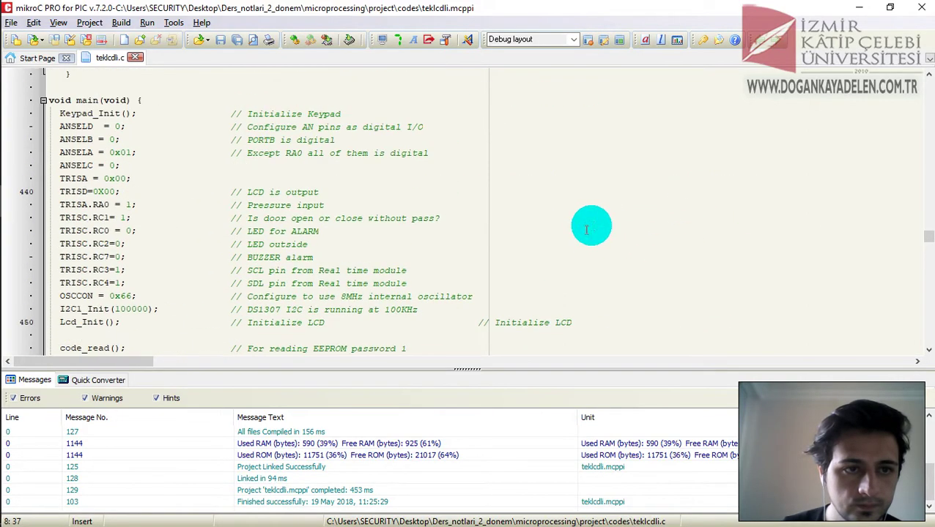
scroll(201, 208, up, 14)
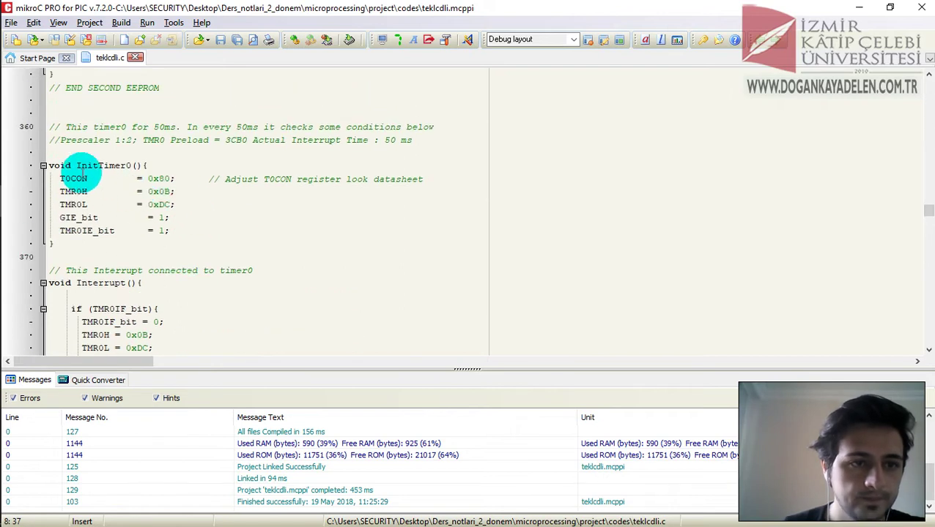
double_click(94, 167)
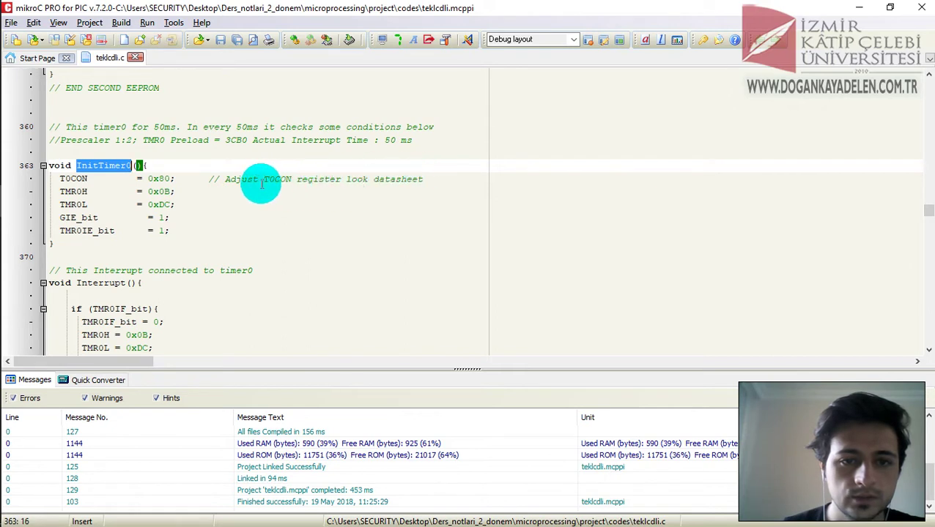
click(366, 180)
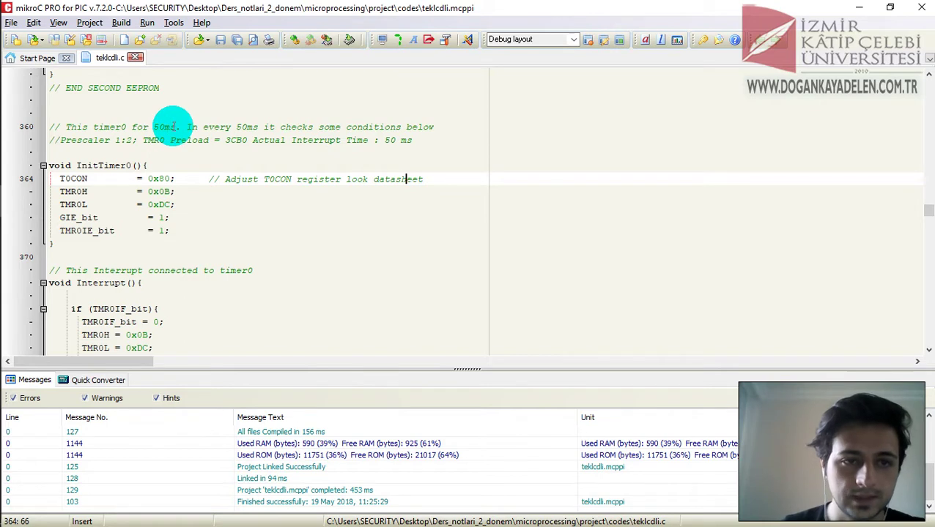
scroll(176, 128, down, 2)
Step: Scroll through Interrupt() down to the if (alarmset==1 && pressure>deneme...) alarm block
double_click(104, 205)
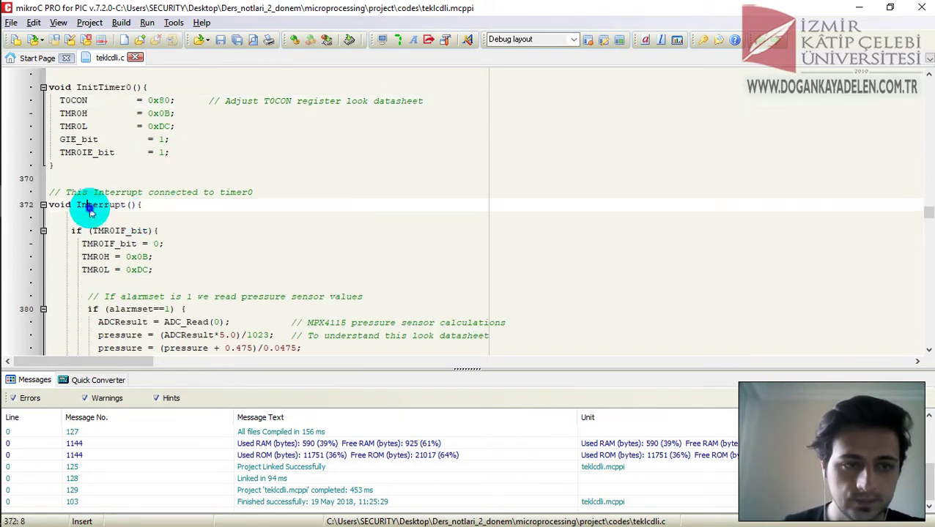
scroll(125, 208, down, 2)
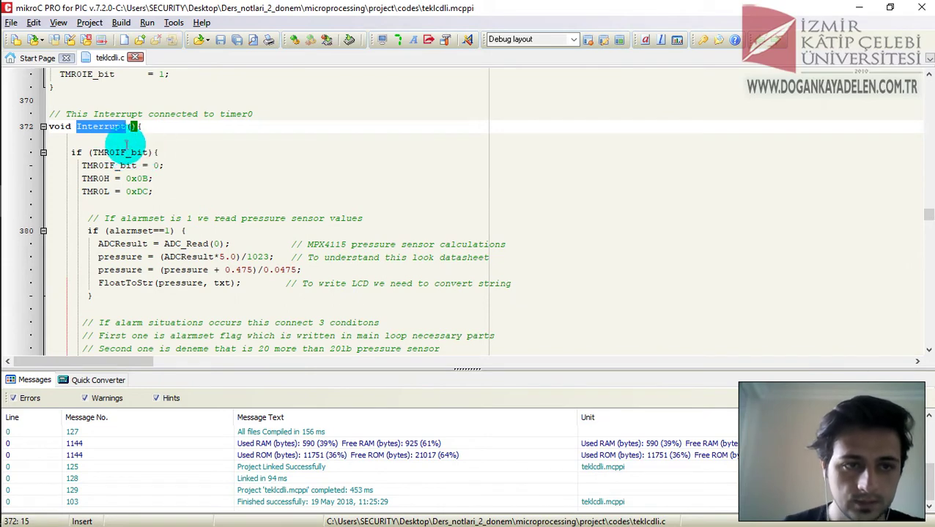
scroll(106, 201, down, 1)
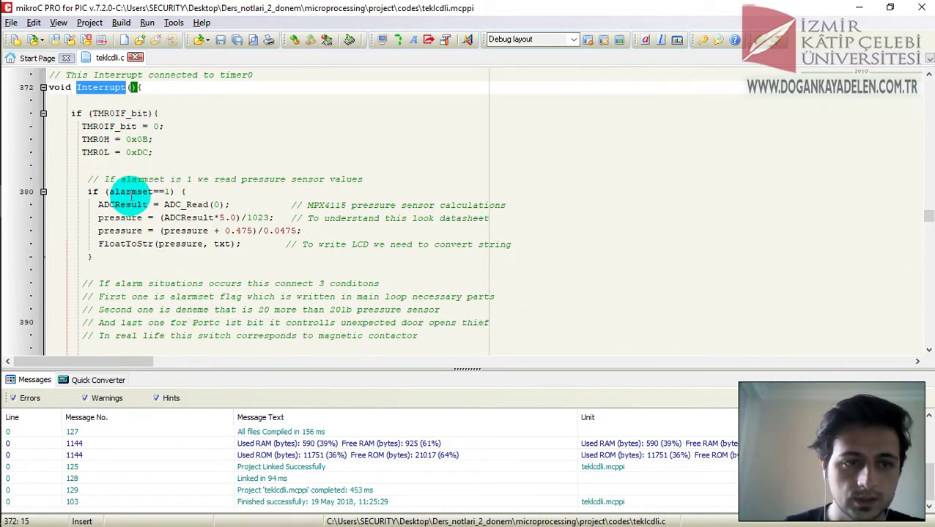
drag(90, 191, 133, 259)
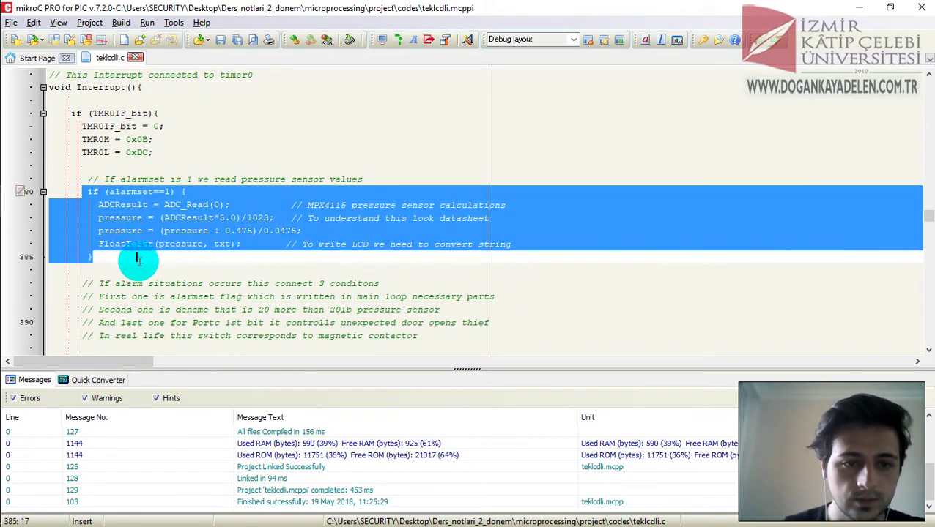
scroll(140, 261, down, 2)
scroll(139, 261, down, 1)
drag(87, 244, 125, 267)
scroll(84, 251, down, 1)
scroll(108, 257, down, 1)
scroll(125, 266, down, 1)
click(146, 255)
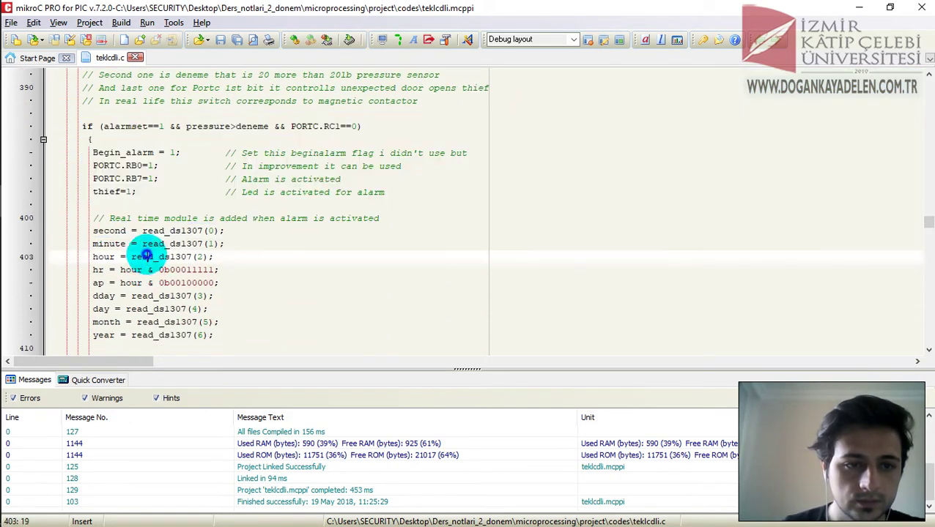
scroll(147, 255, up, 4)
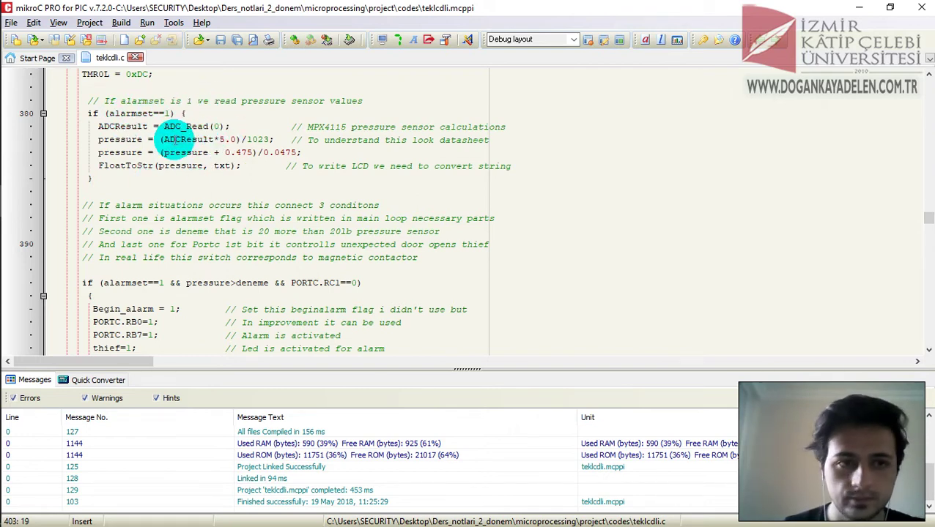
scroll(101, 143, down, 3)
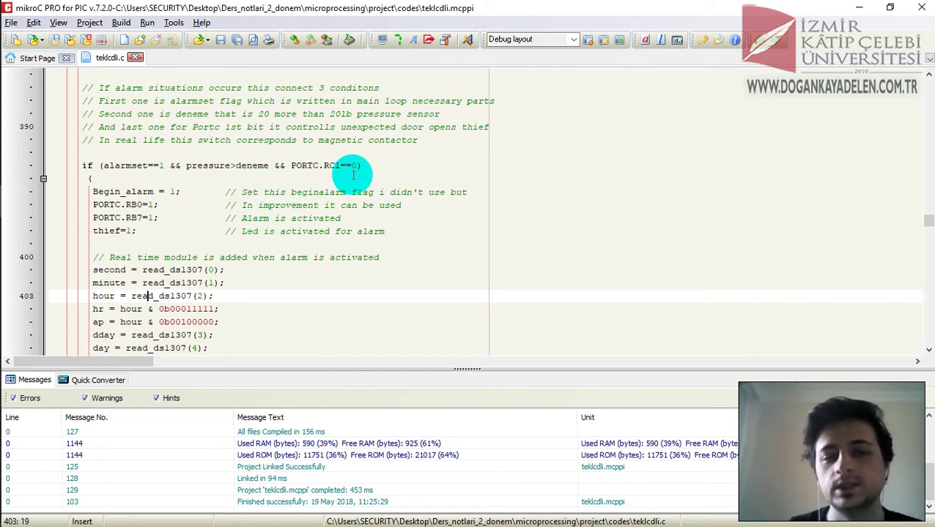
click(864, 7)
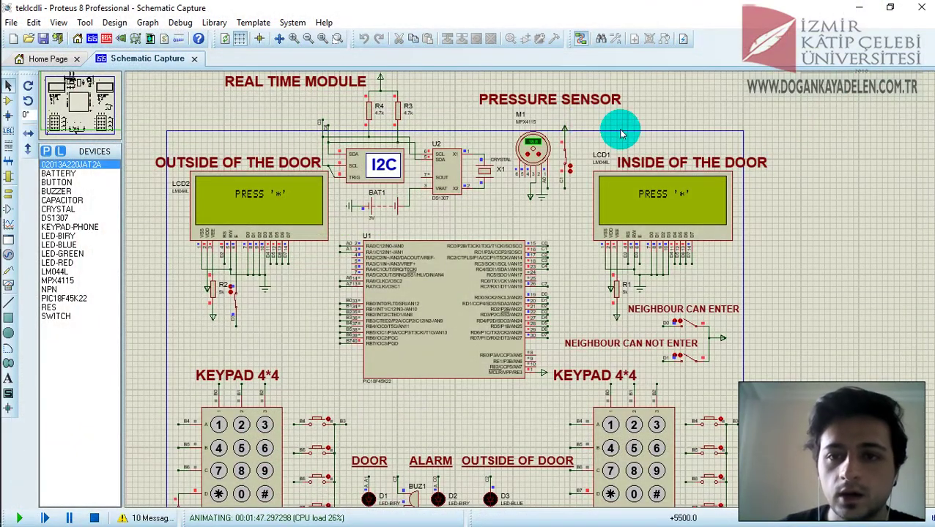
scroll(532, 290, up, 2)
scroll(527, 278, down, 4)
scroll(523, 303, up, 2)
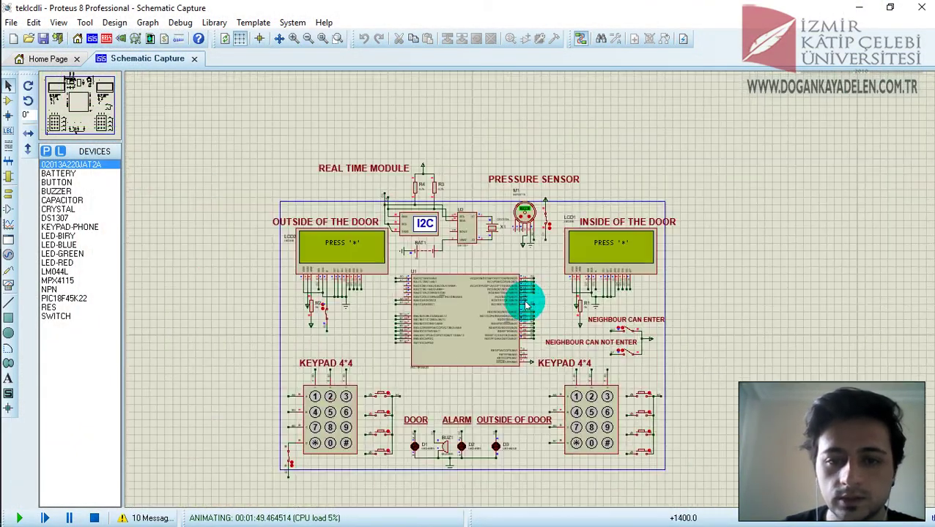
click(858, 6)
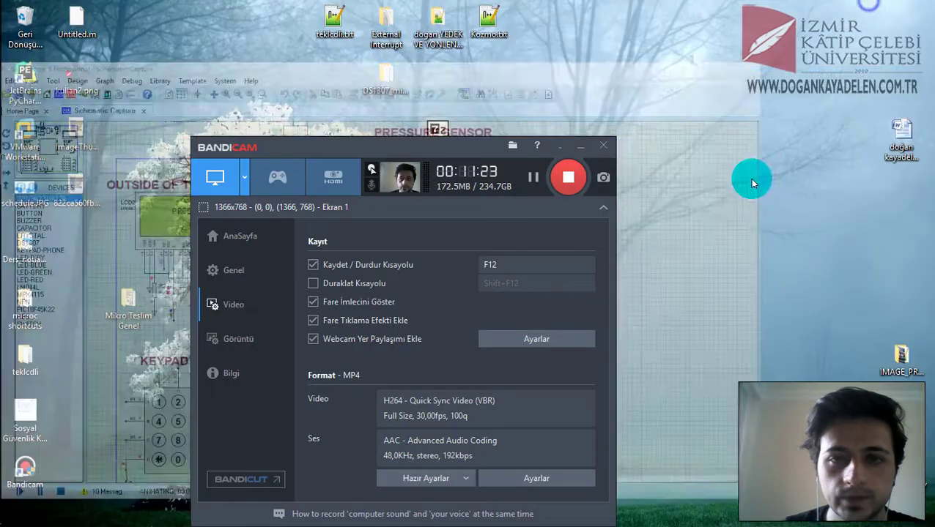
mouse_move(28, 211)
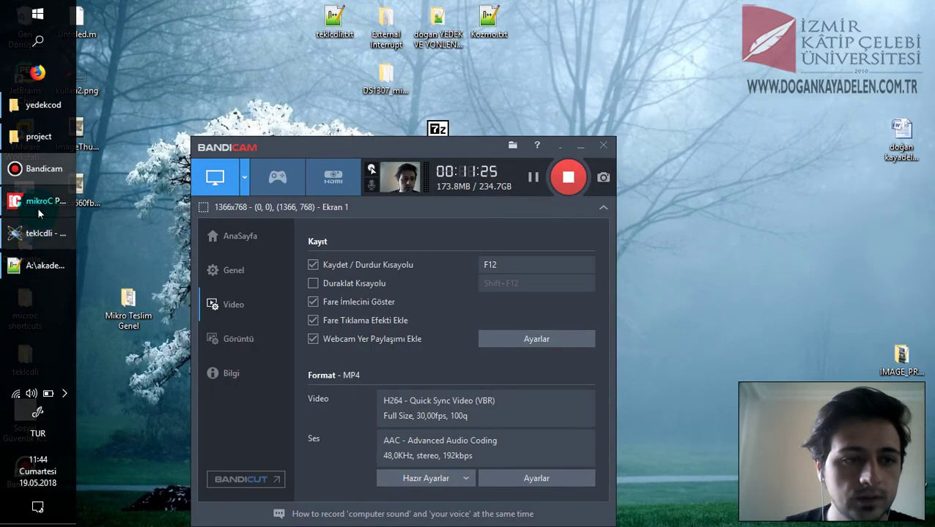
click(37, 207)
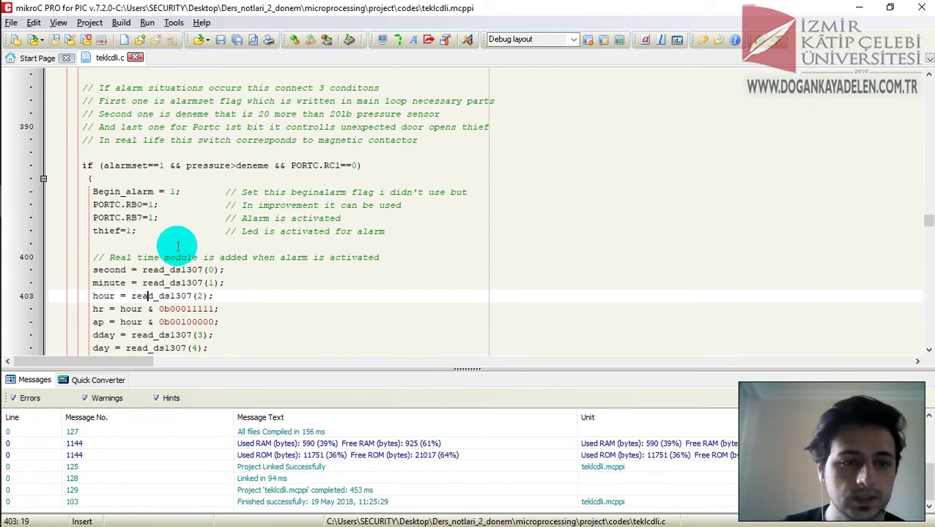
Step: Review the timer code reading DS1307 seconds, time and date, then minimize mikroC
scroll(192, 303, down, 1)
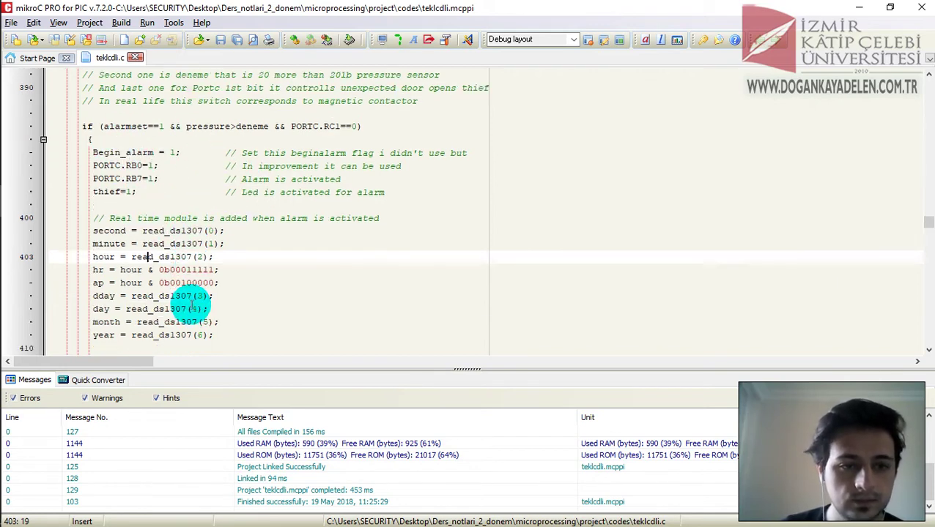
scroll(194, 308, down, 1)
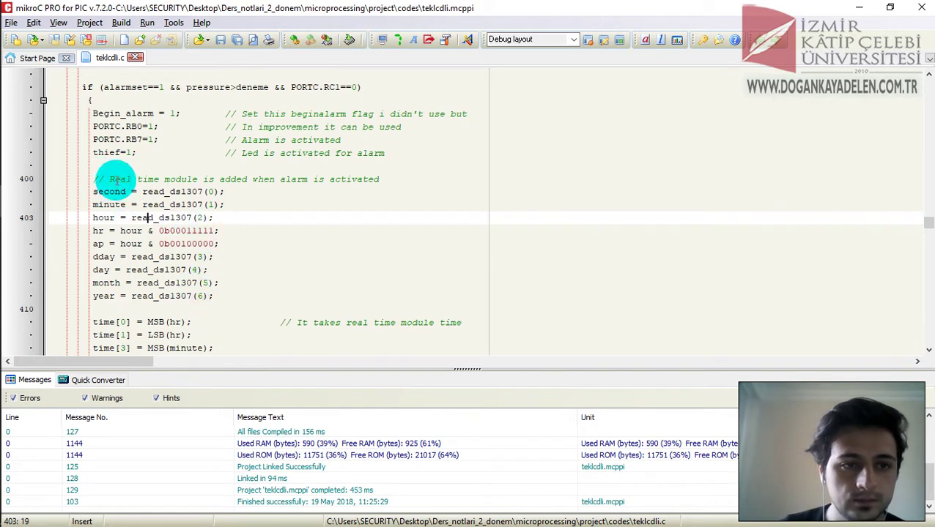
scroll(183, 249, down, 1)
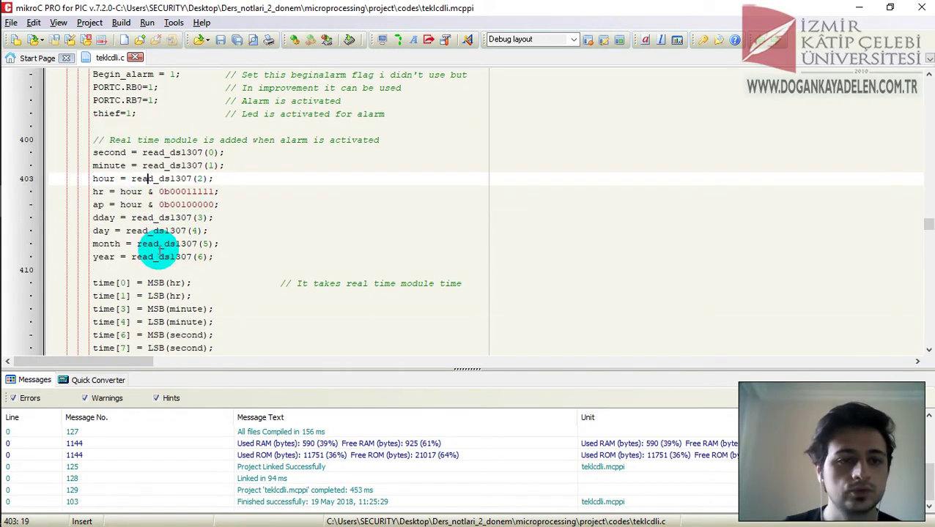
click(169, 152)
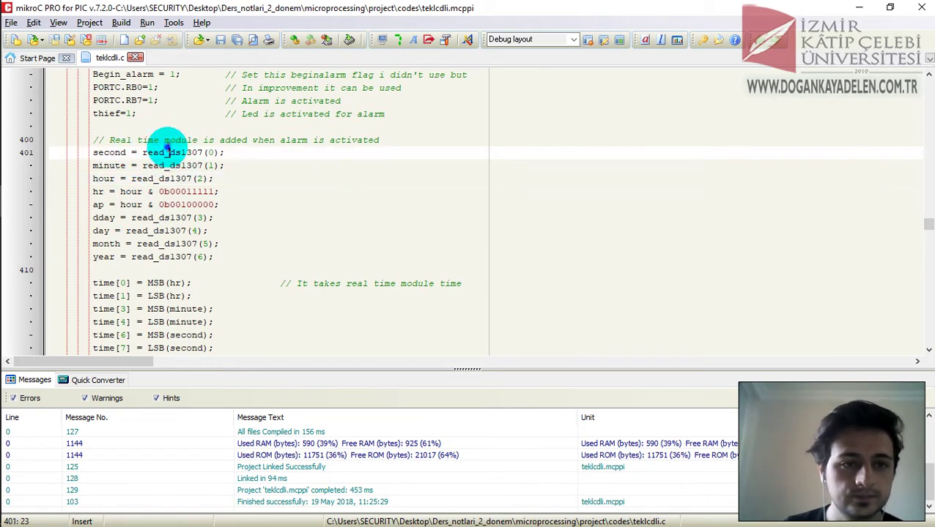
scroll(121, 186, down, 2)
scroll(153, 193, down, 3)
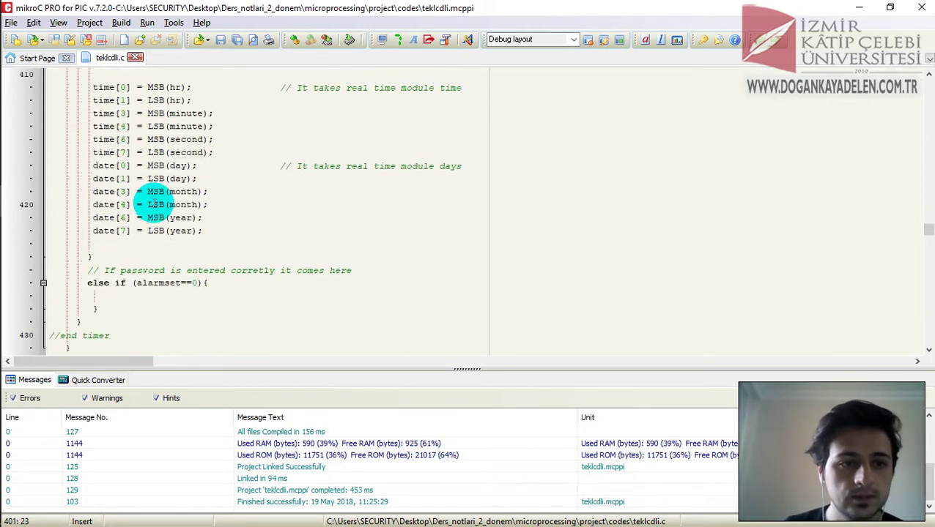
scroll(155, 158, up, 1)
scroll(152, 220, down, 1)
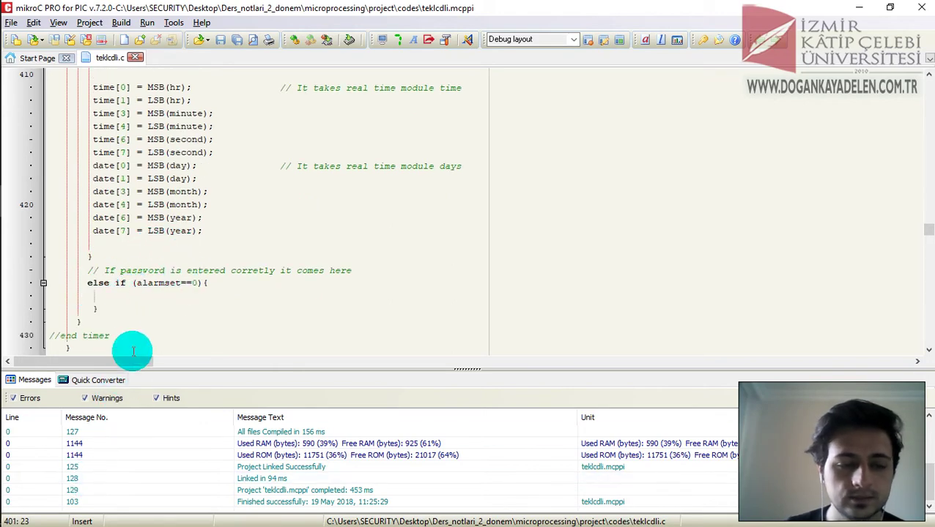
scroll(110, 311, down, 1)
scroll(130, 270, up, 1)
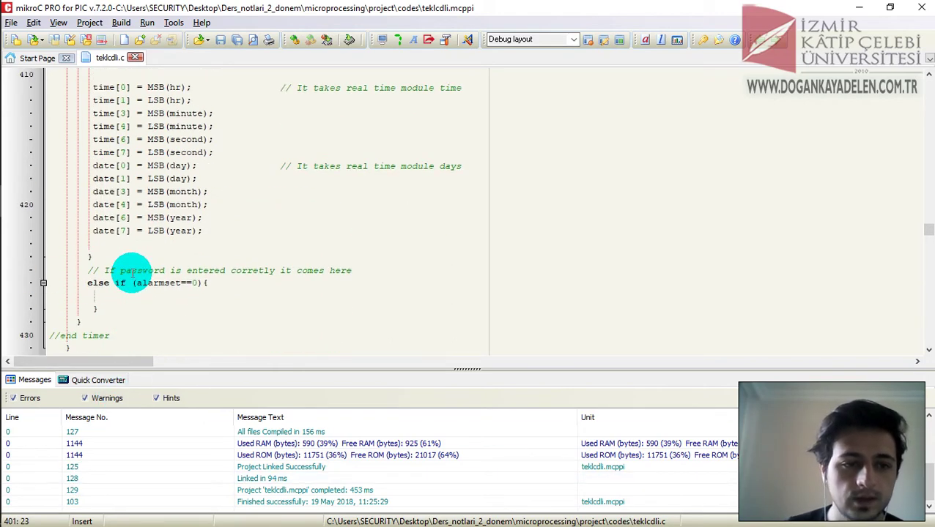
click(855, 6)
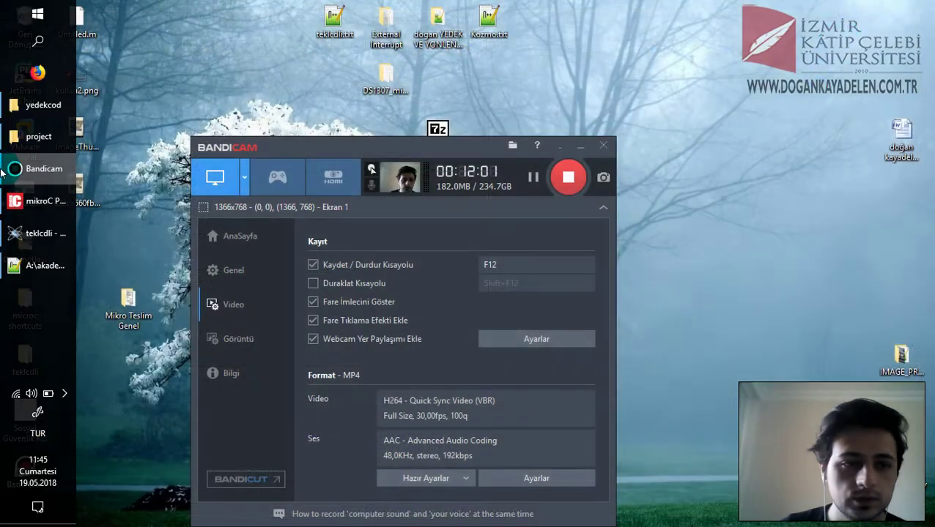
Step: Return to the teklcdli Proteus simulation and flip the switch beside the pressure sensor
click(23, 234)
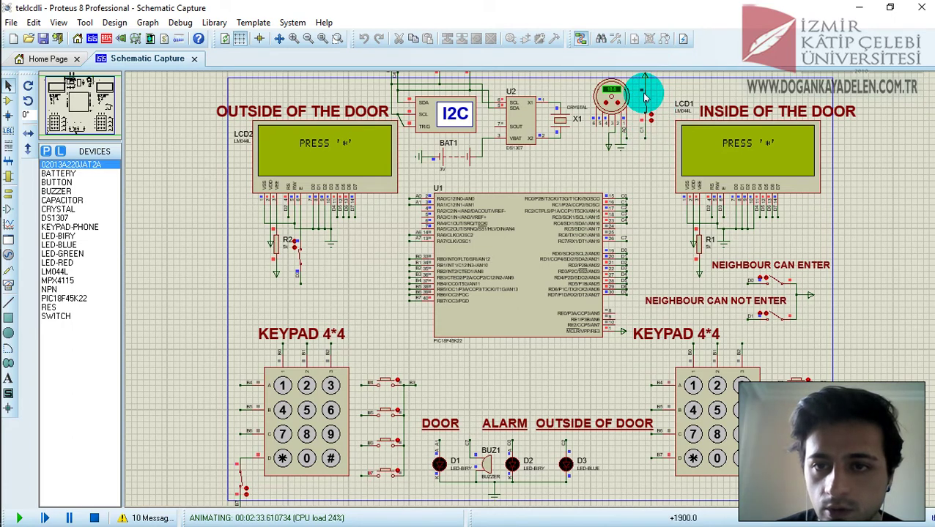
click(646, 106)
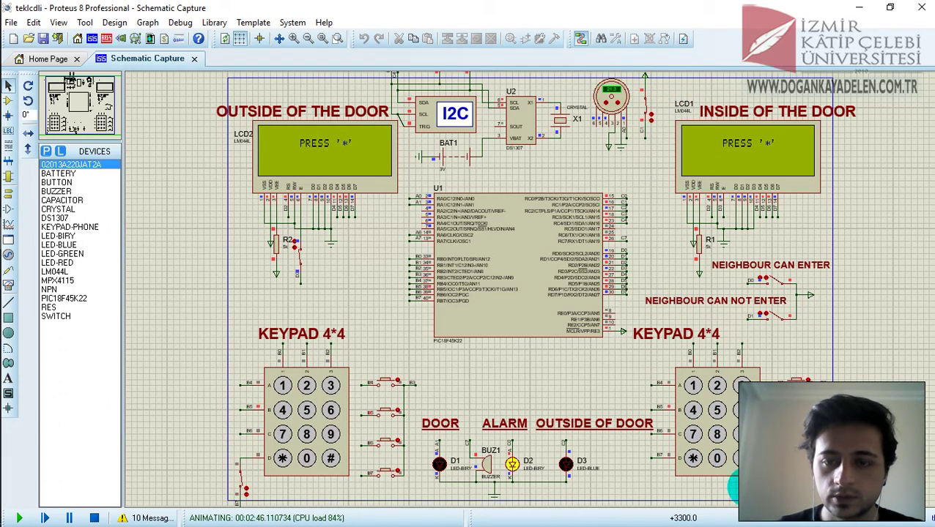
Step: On the right keypad, enter * and the four-digit door code and confirm, turning the alarm LED off
click(692, 458)
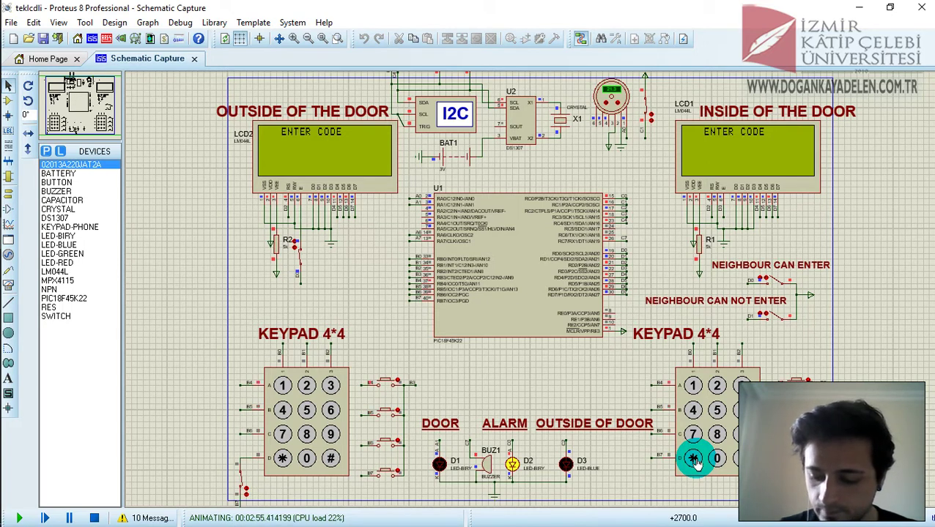
click(693, 410)
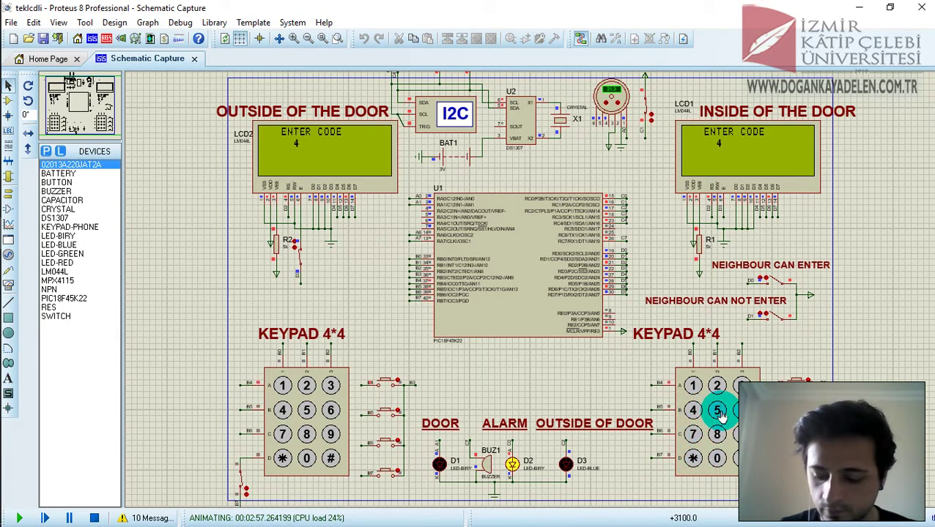
click(718, 413)
click(692, 410)
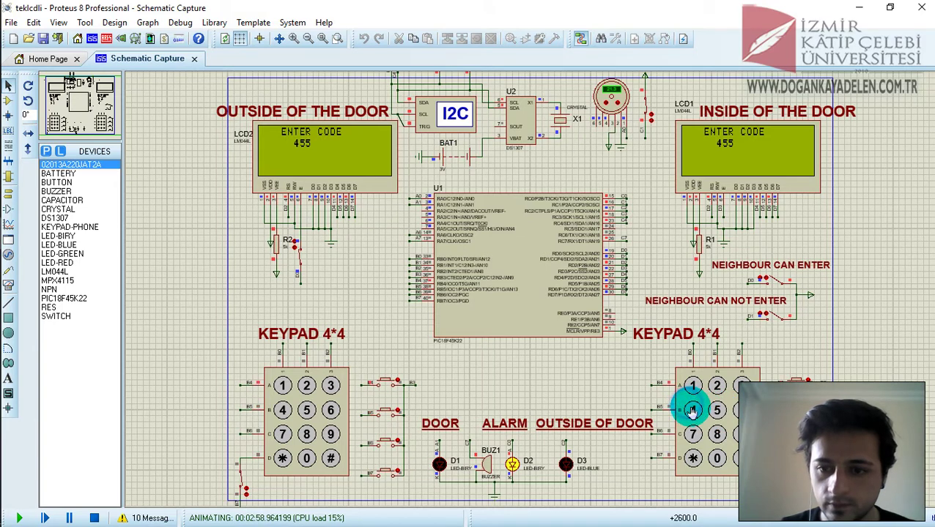
click(716, 413)
click(741, 455)
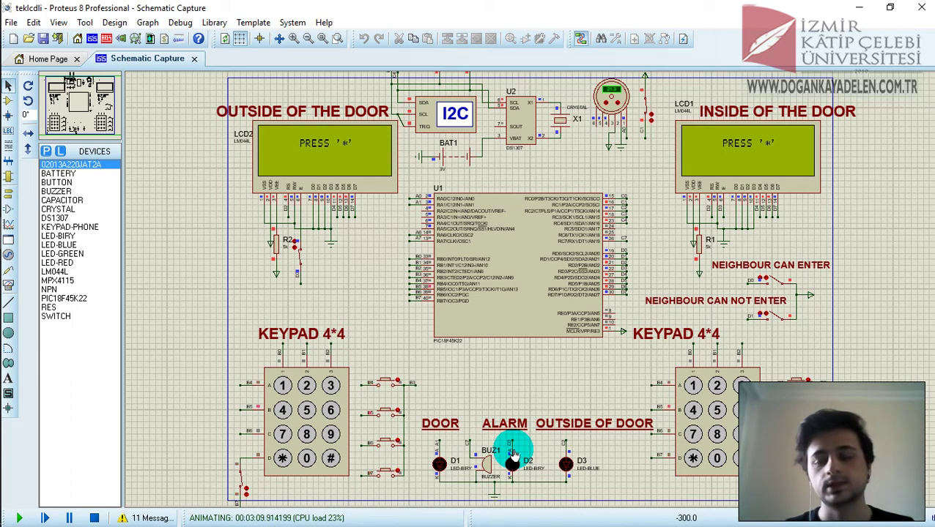
Step: Log in on the right keypad with the admin code, then pick option 4 to show the unwanted entry log
click(692, 459)
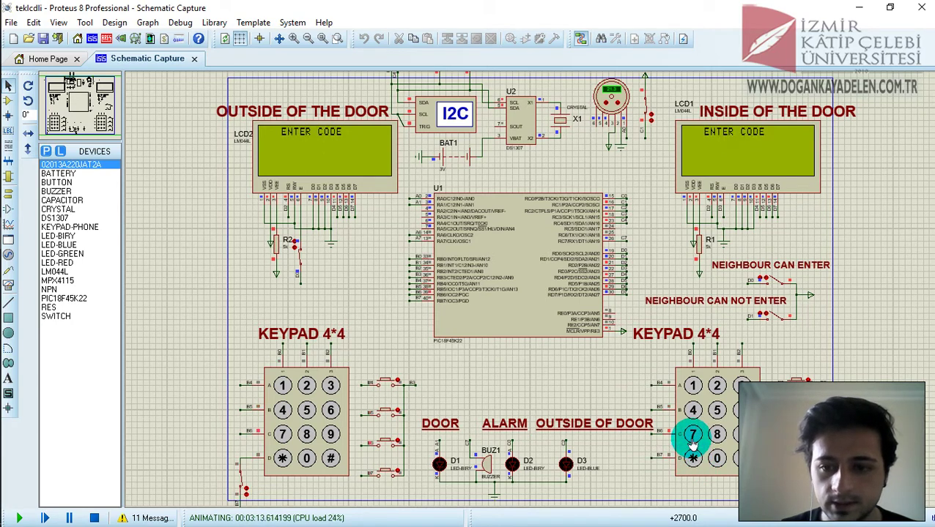
click(722, 435)
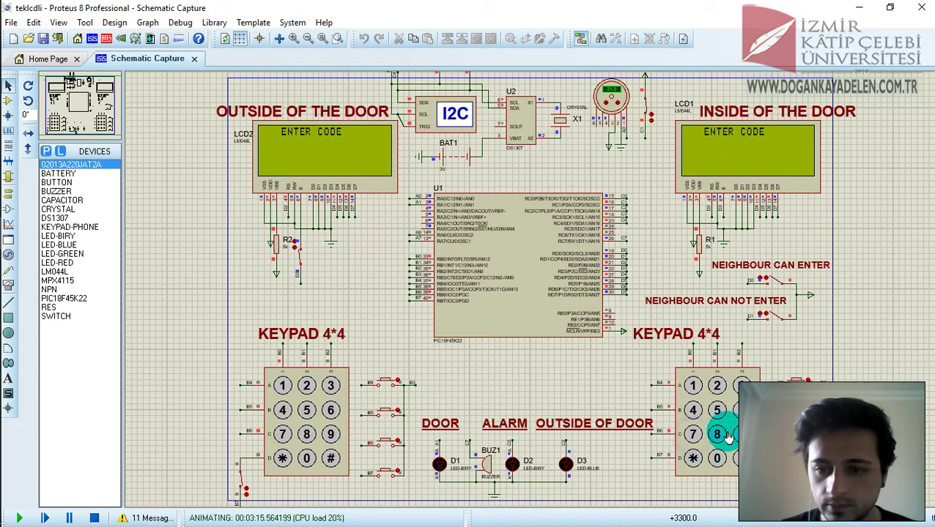
click(717, 435)
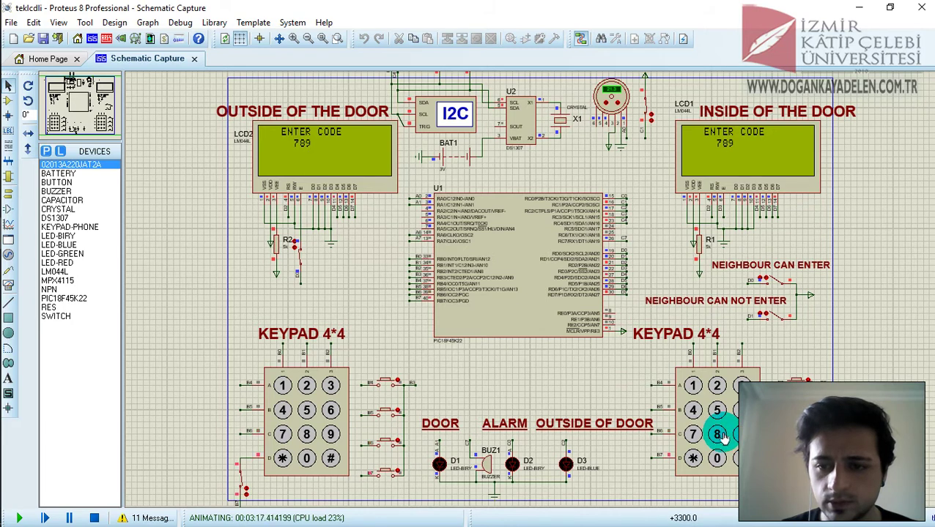
click(740, 458)
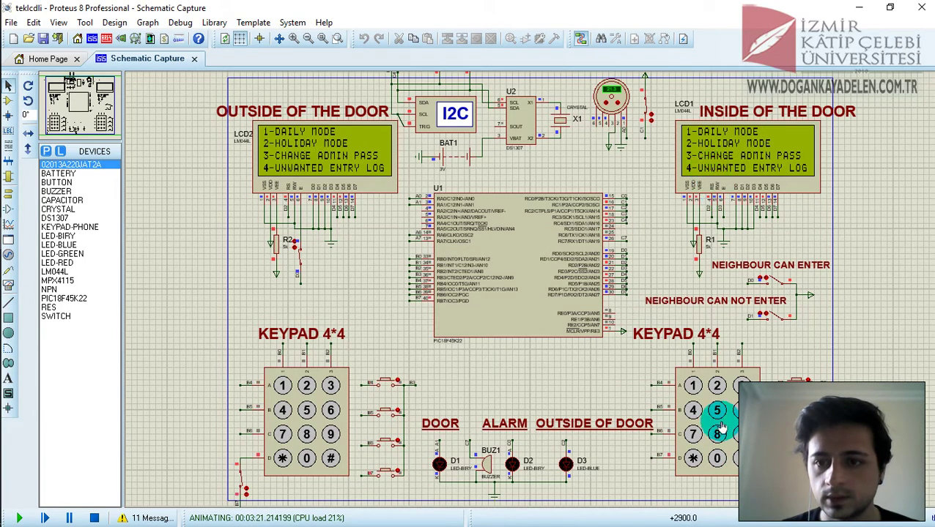
click(694, 411)
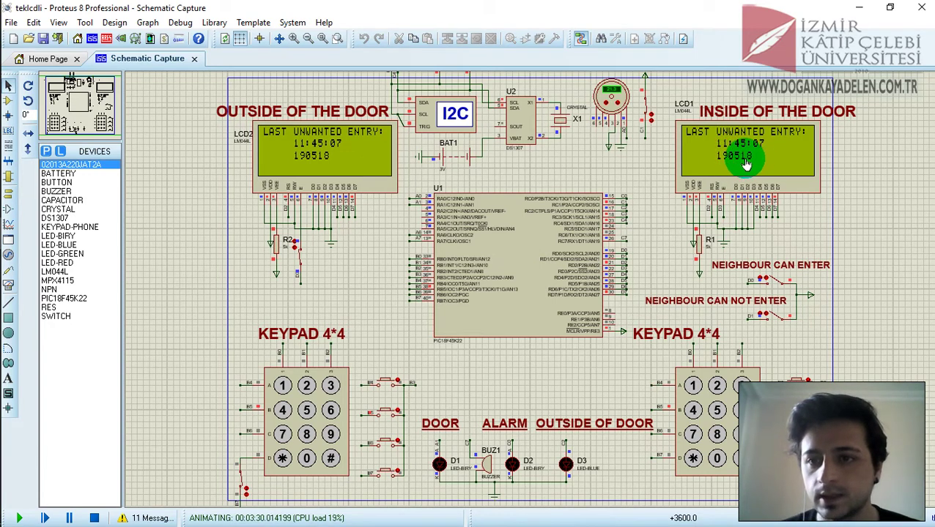
mouse_move(4, 234)
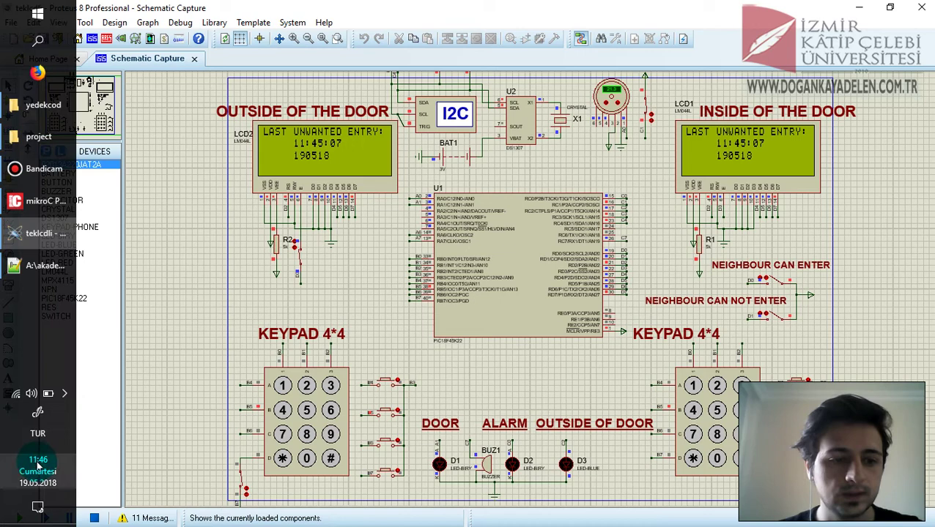
mouse_move(38, 469)
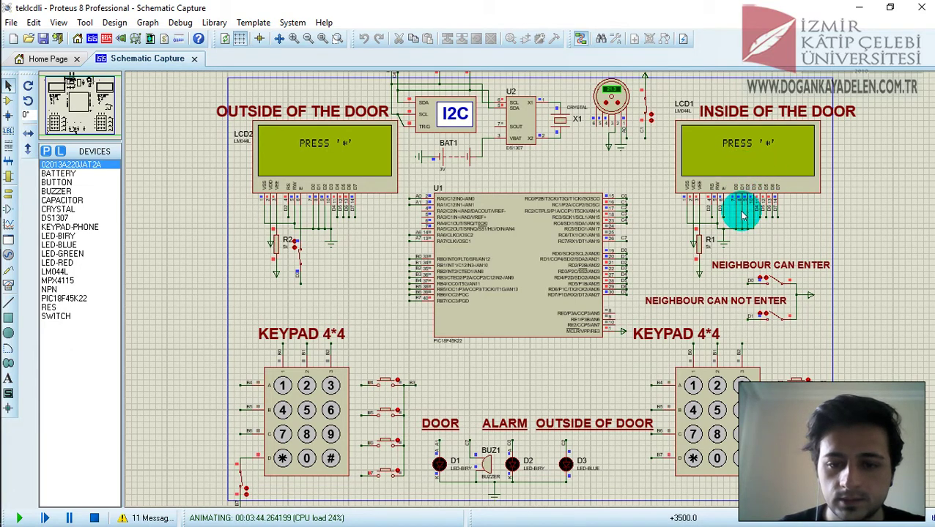
Step: Enter * and an incorrect four-digit code on the right keypad and submit it
click(693, 462)
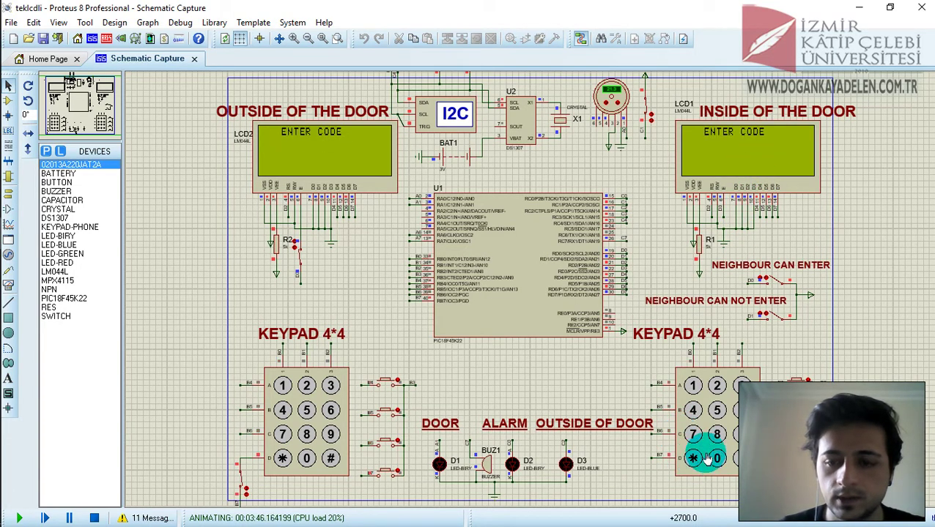
click(717, 411)
click(717, 434)
click(692, 434)
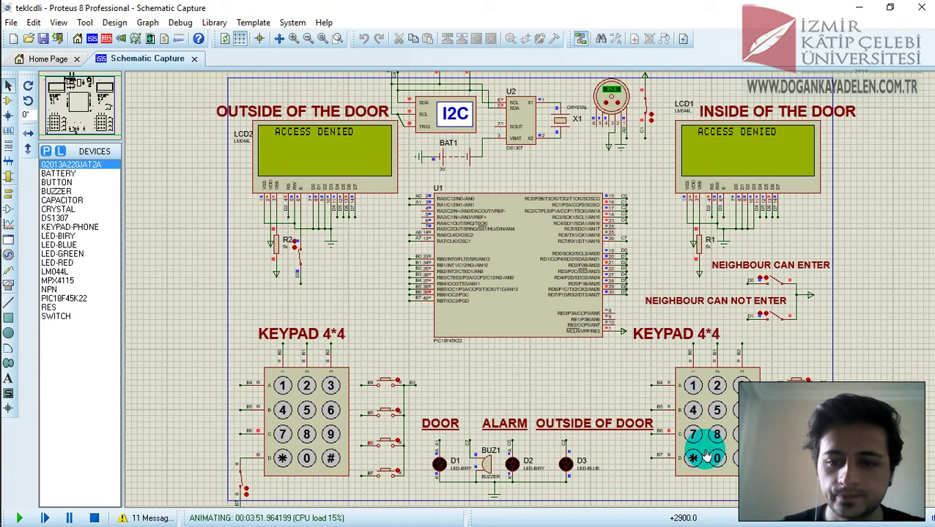
click(683, 469)
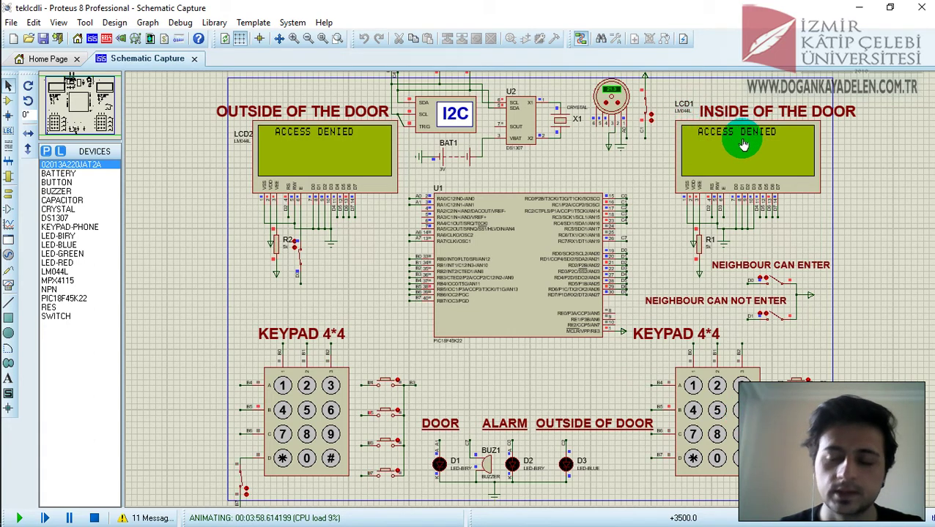
Step: Request guest entry on the right keypad and approve it with NEIGHBOUR CAN ENTER, lighting the door LED
click(693, 460)
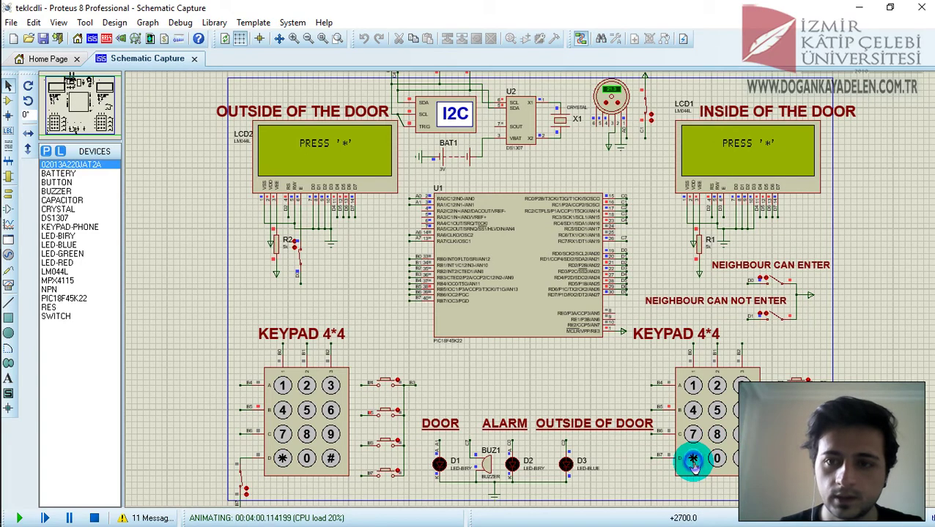
click(719, 388)
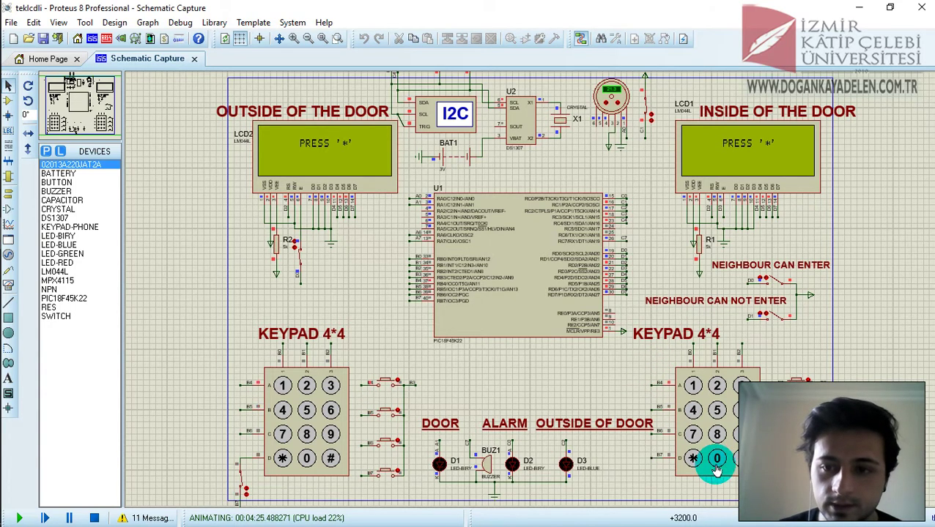
click(693, 461)
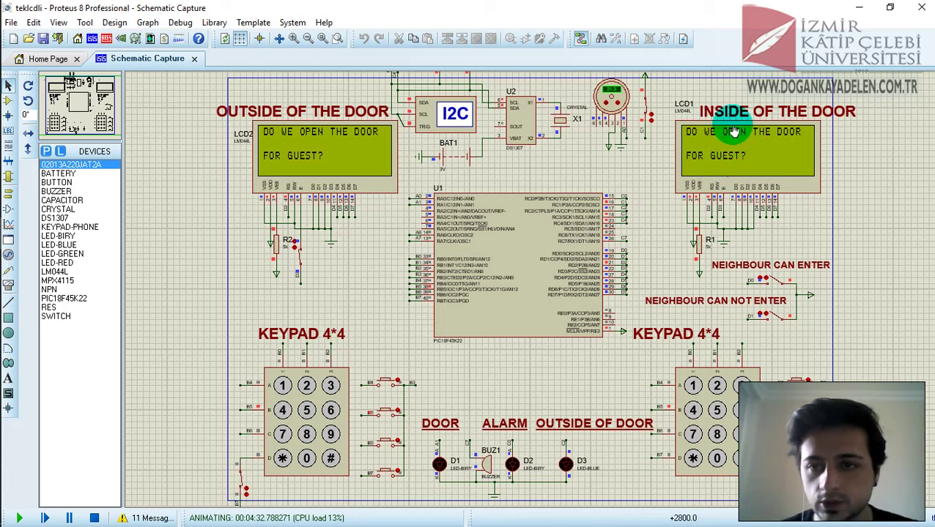
click(777, 286)
drag(778, 286, 731, 151)
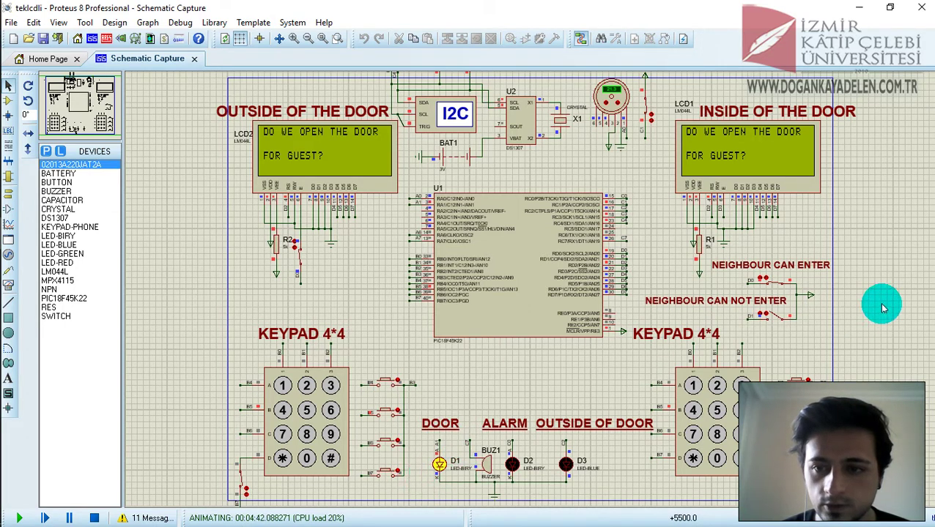
click(777, 287)
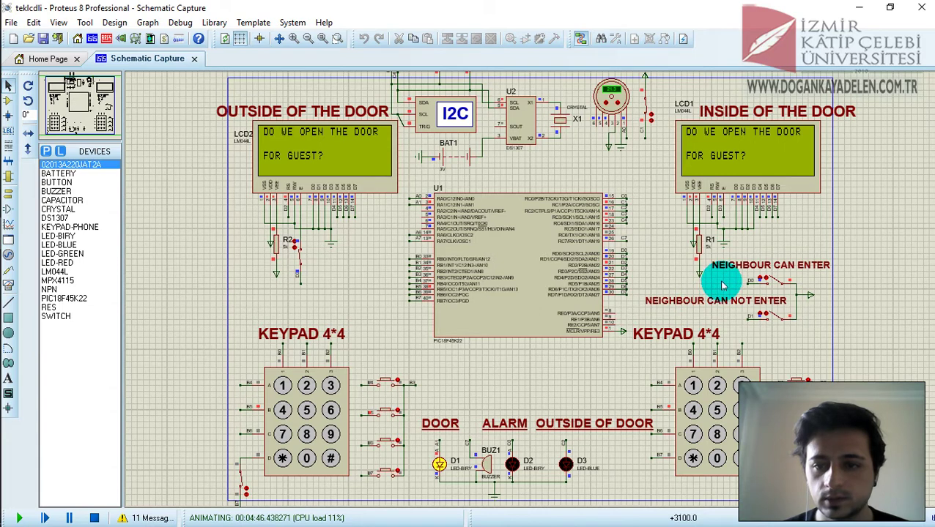
Step: End the guest request with the NEIGHBOUR CAN NOT ENTER switch and frame the whole circuit
click(773, 310)
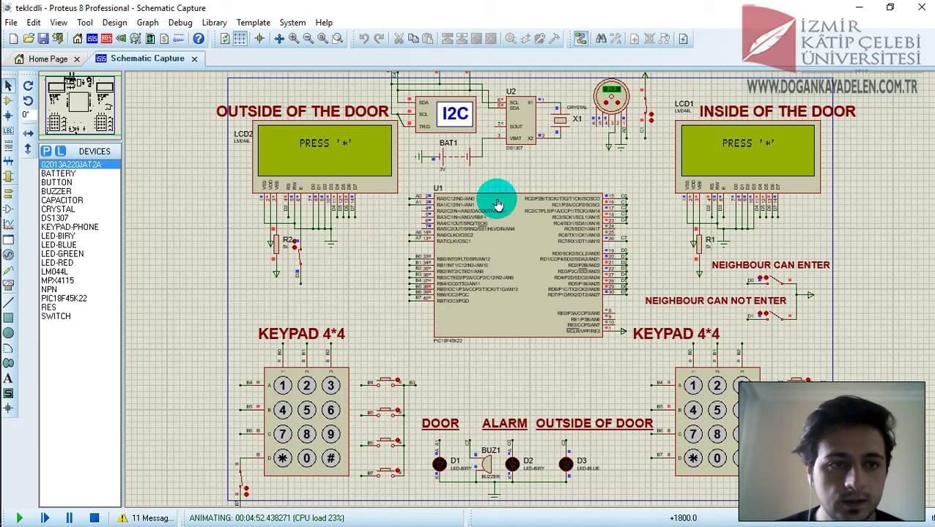
click(88, 97)
drag(89, 97, 82, 103)
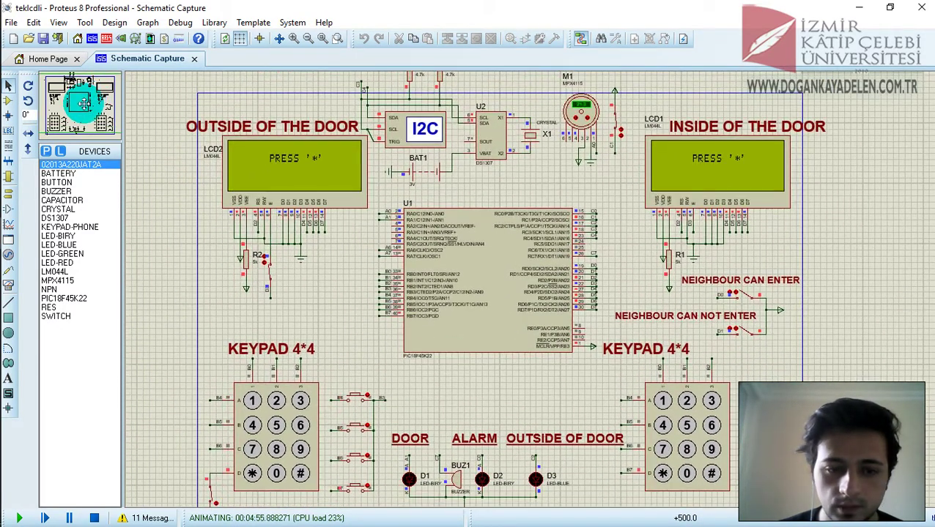